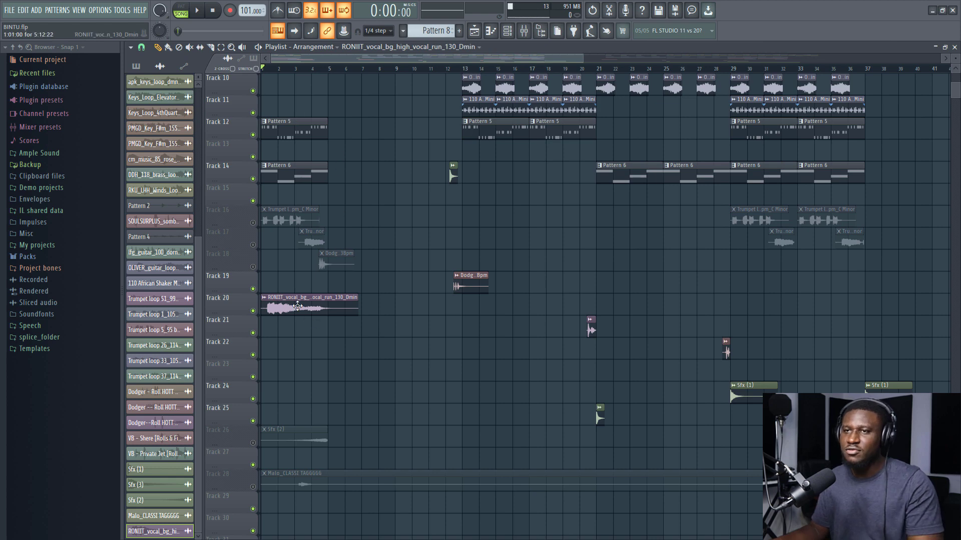
# Open and close the vocal clip's sample settings twice, then play the arrangement to audition it
pyautogui.doubleClick(298, 307)
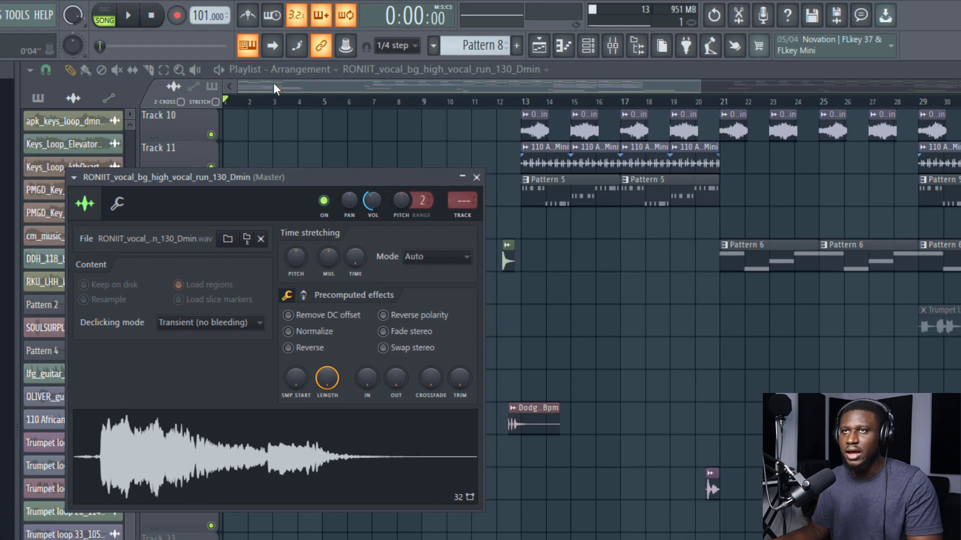
pyautogui.press('Escape')
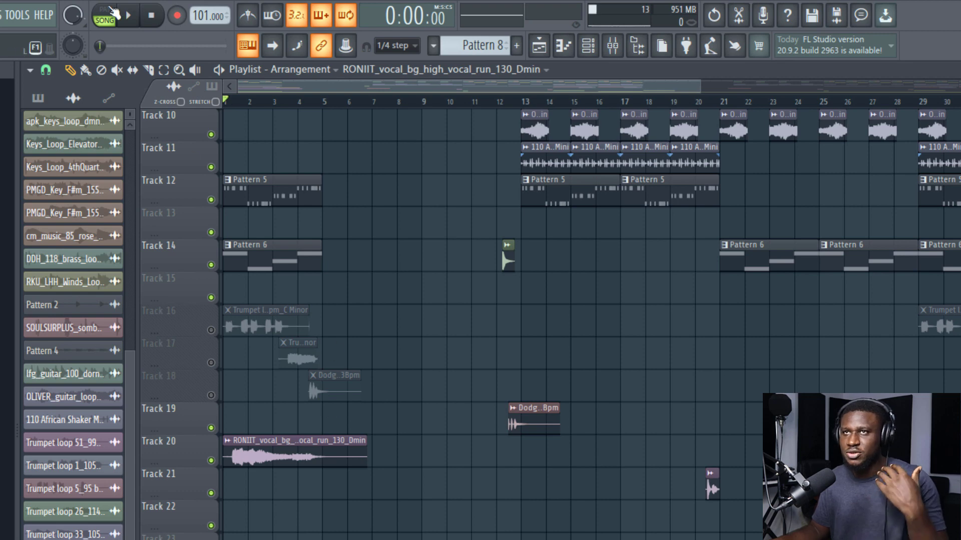
pyautogui.scroll(5, 330, 332)
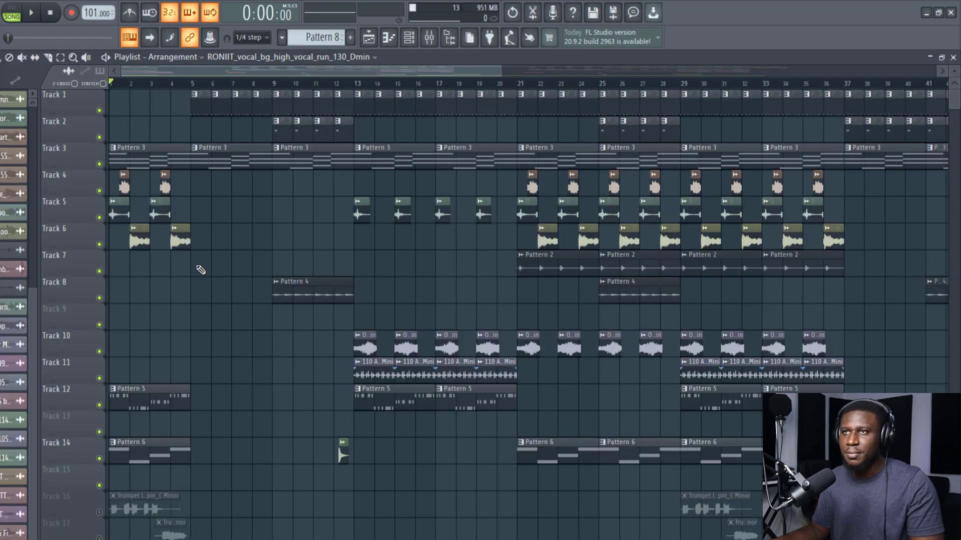
pyautogui.scroll(-5, 198, 249)
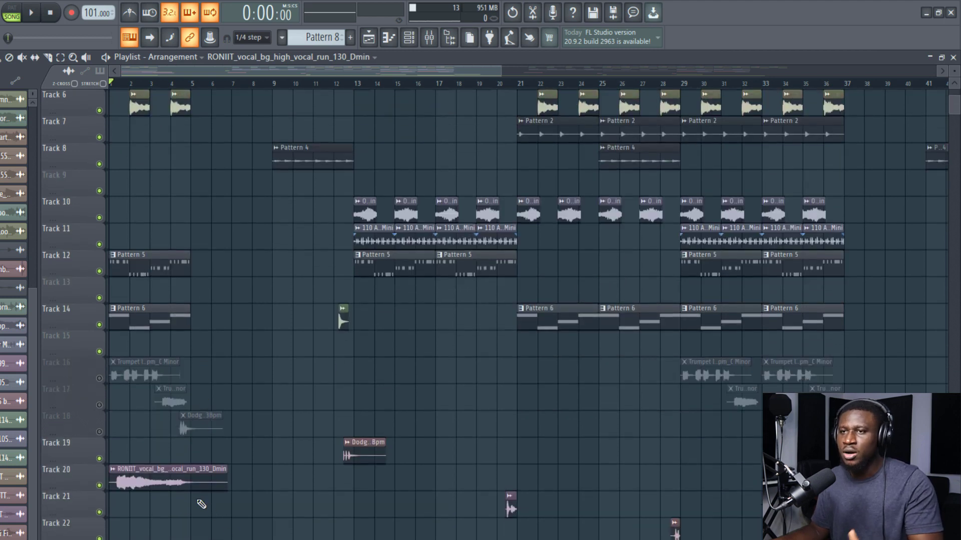
pyautogui.doubleClick(176, 482)
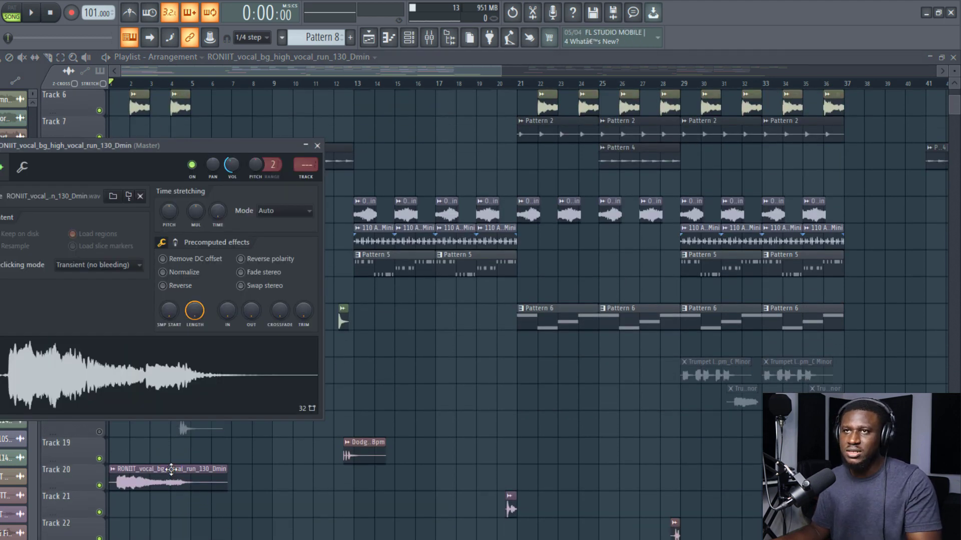
pyautogui.press('Escape')
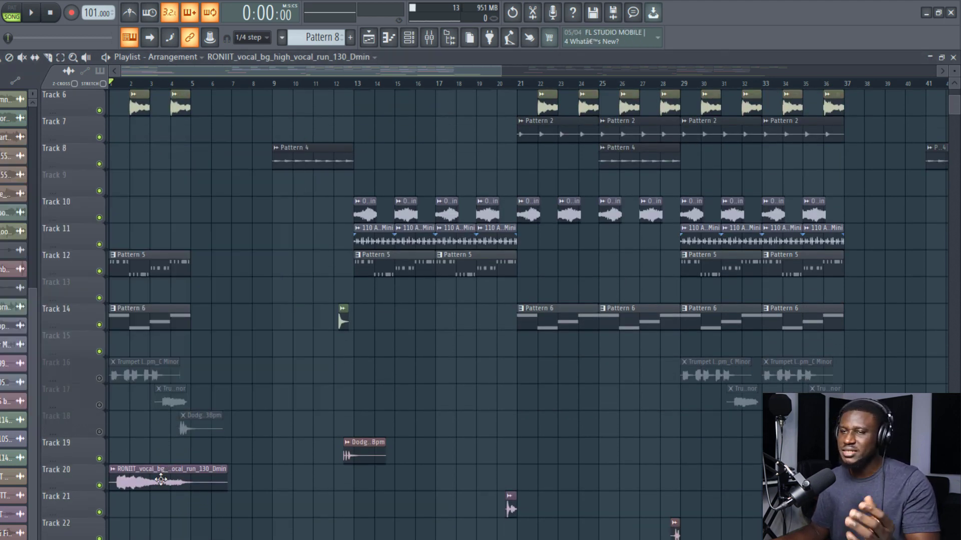
pyautogui.press('space')
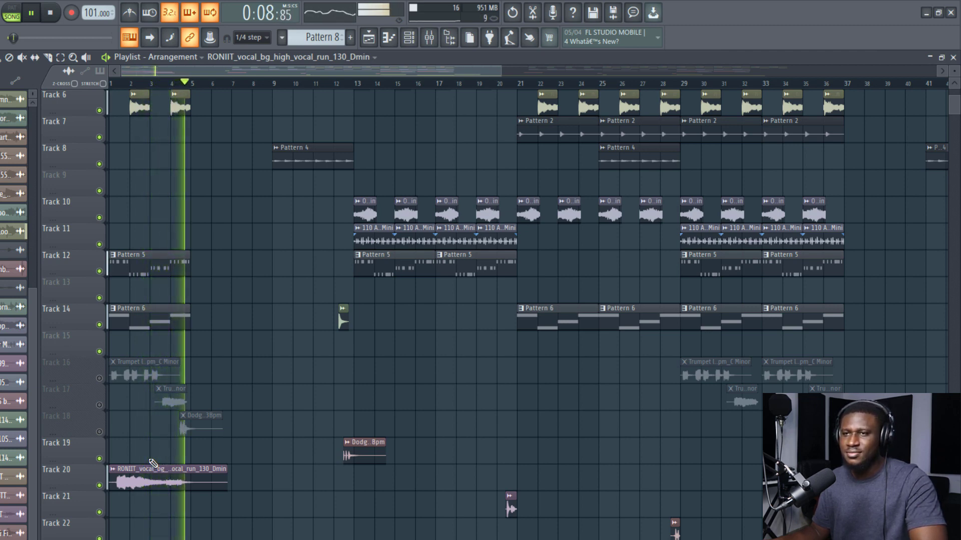
pyautogui.press('space')
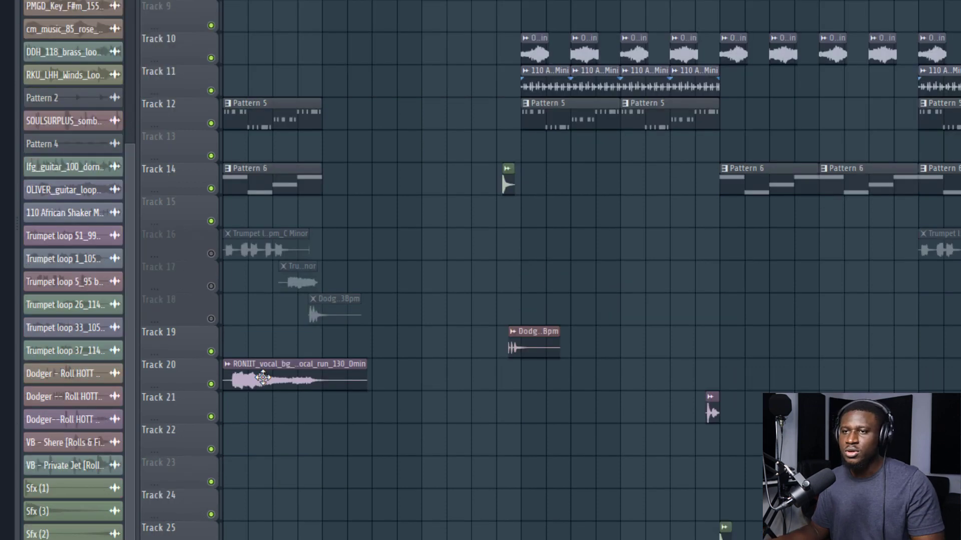
# Open the vocal run channel settings, check the Miscellaneous tab, then return to the Sample tab with the window moved right
pyautogui.scroll(3, 590, 270)
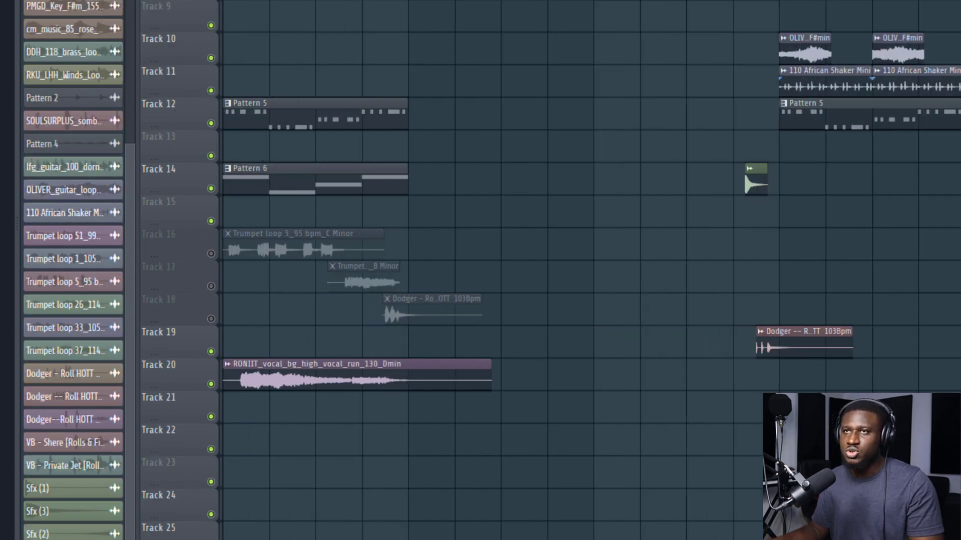
pyautogui.scroll(1, 486, 219)
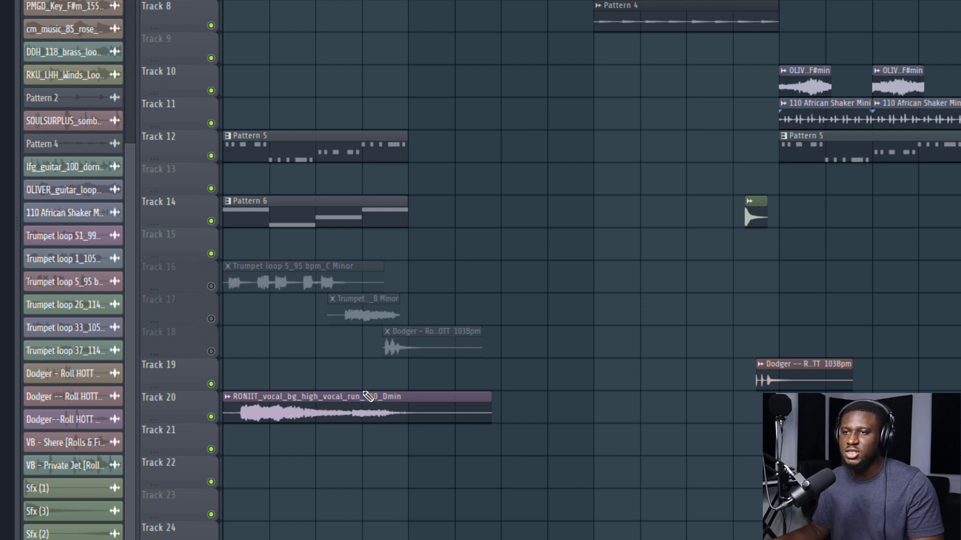
pyautogui.doubleClick(349, 400)
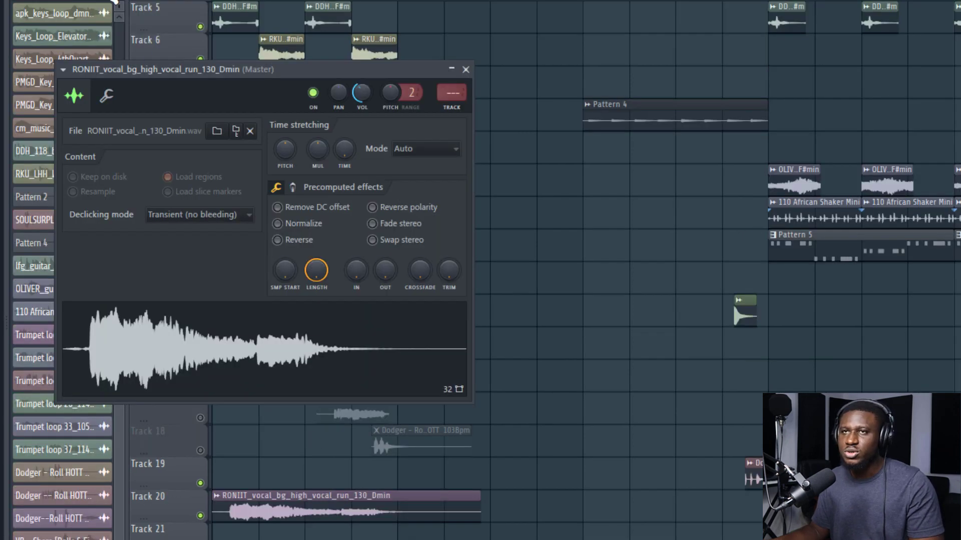
pyautogui.click(105, 94)
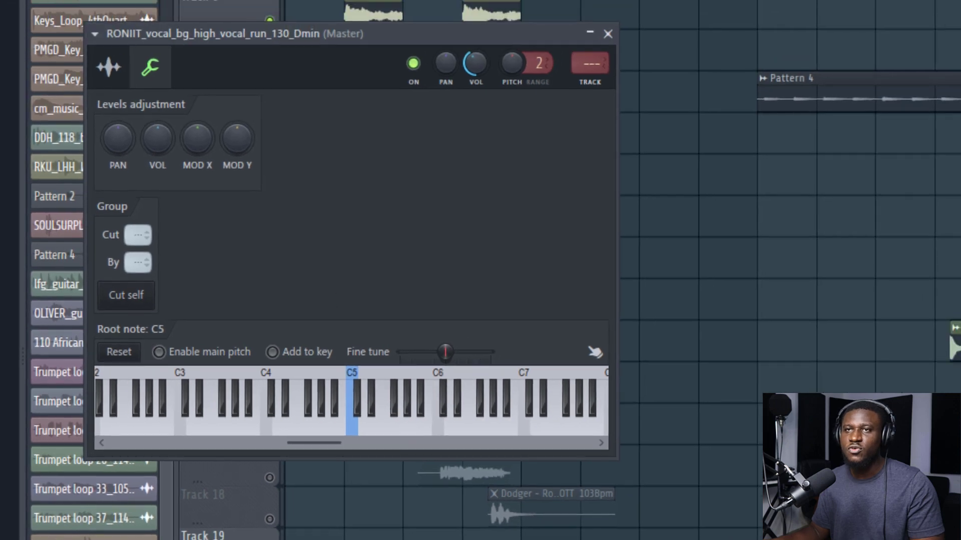
pyautogui.click(109, 66)
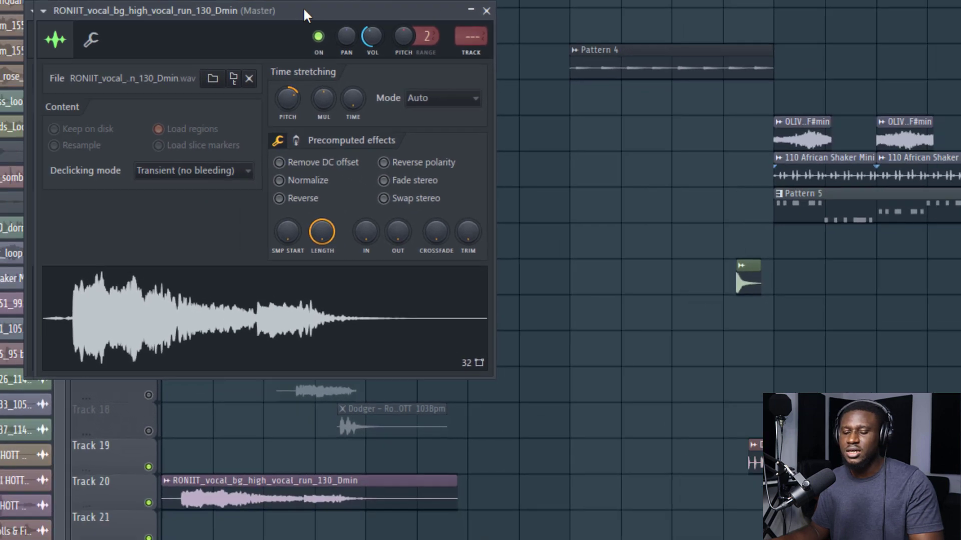
pyautogui.moveTo(350, 34); pyautogui.dragTo(598, 35)
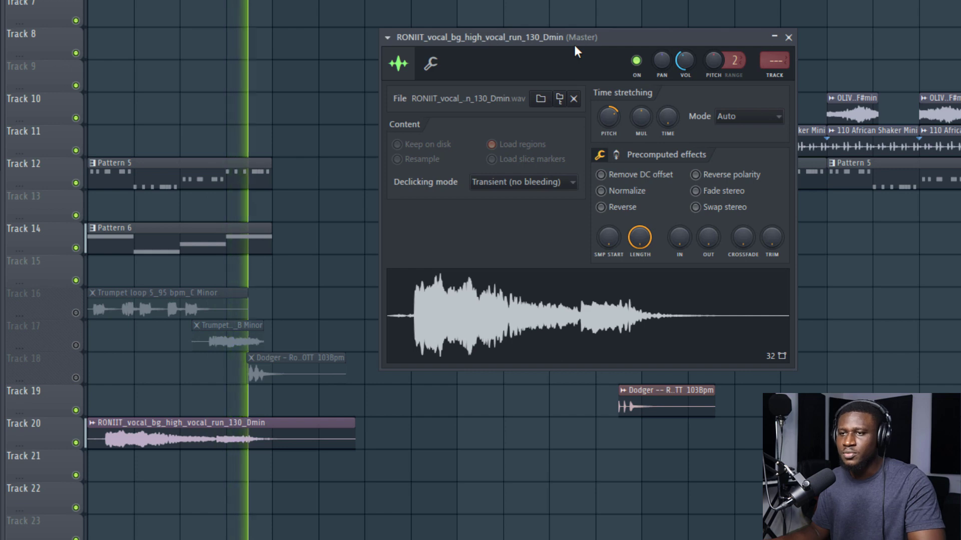
# Time-stretch the vocal run sample to 4 bars with the TIME knob preset, then play it back
pyautogui.press('space')
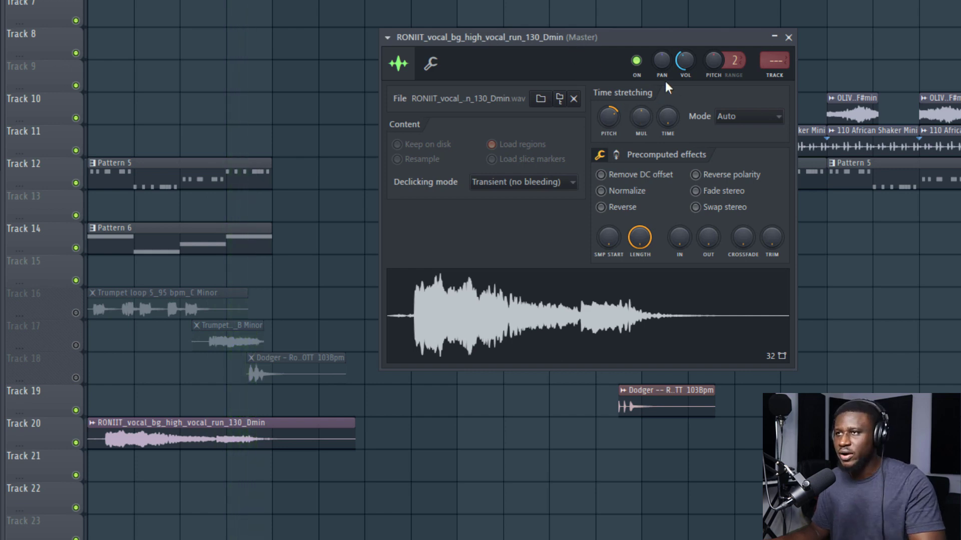
pyautogui.rightClick(669, 115)
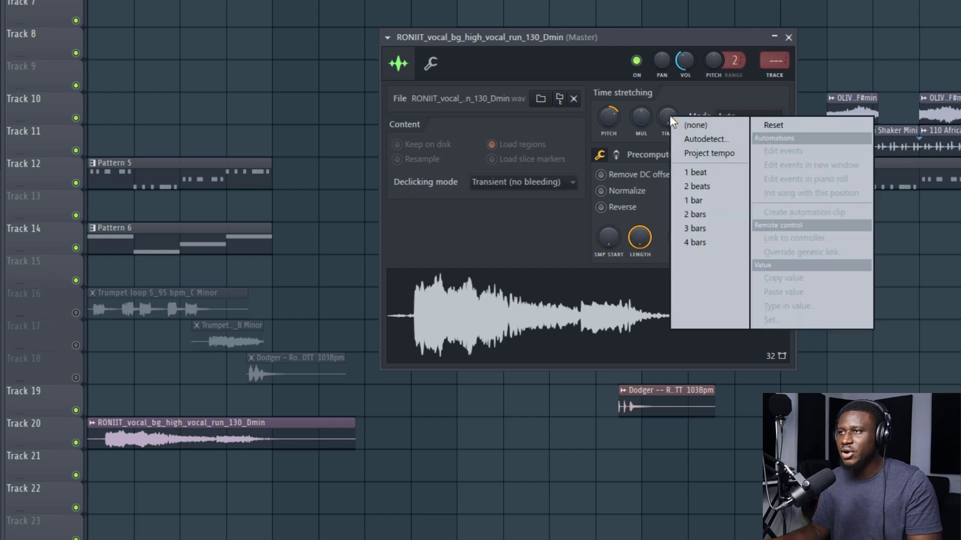
pyautogui.click(713, 239)
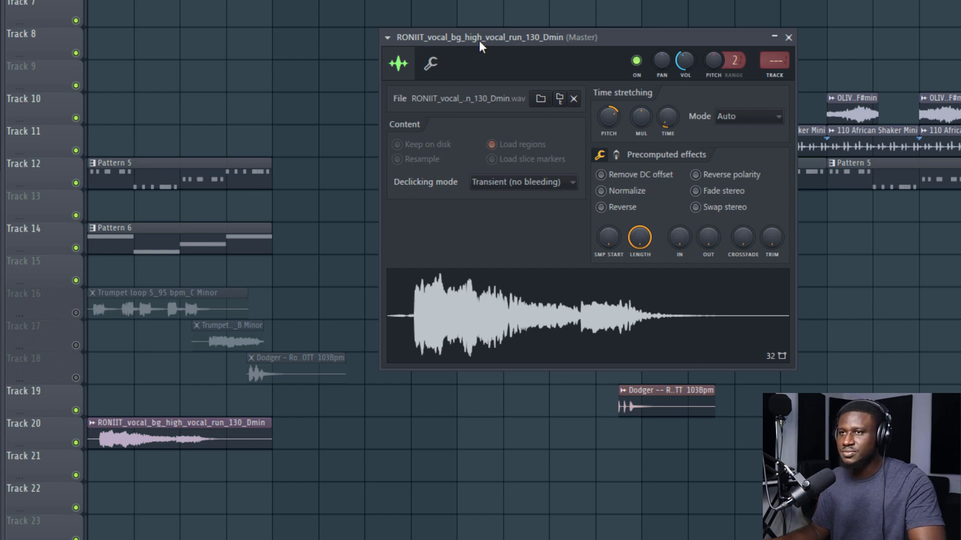
pyautogui.press('space')
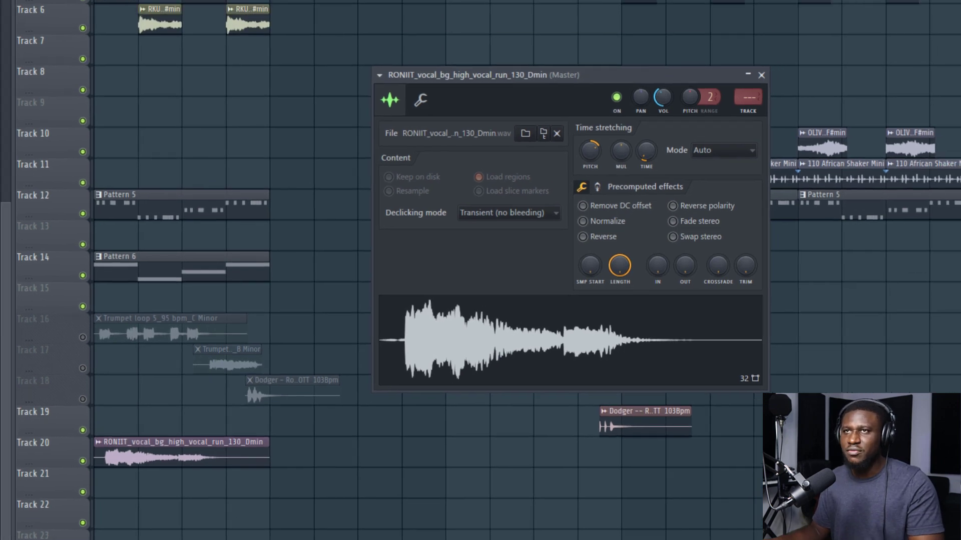
# Close the sample settings, test a copy of the vocal clip at bar 21, then delete the copy
pyautogui.click(788, 37)
pyautogui.scroll(-3, 161, 75)
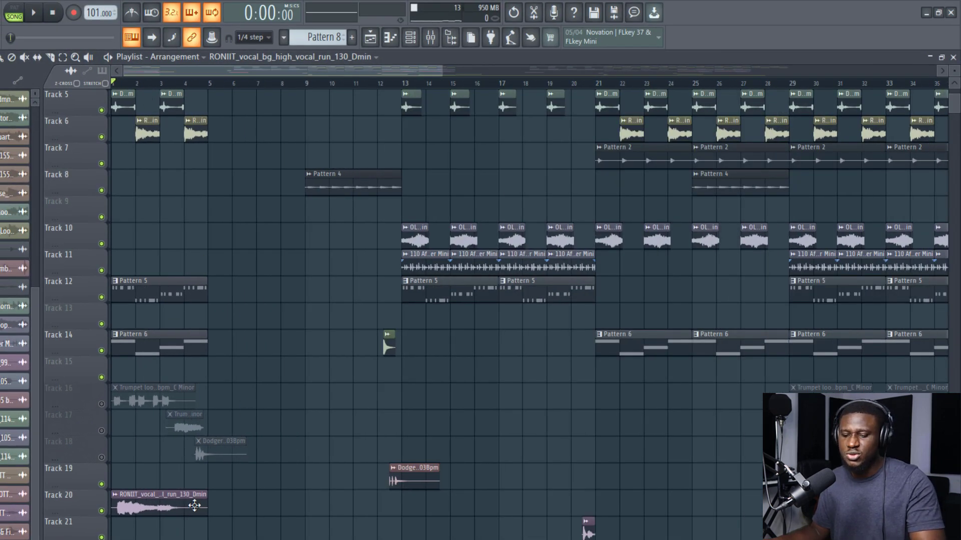
pyautogui.moveTo(194, 507); pyautogui.dragTo(633, 488)
pyautogui.click(603, 84)
pyautogui.press('space')
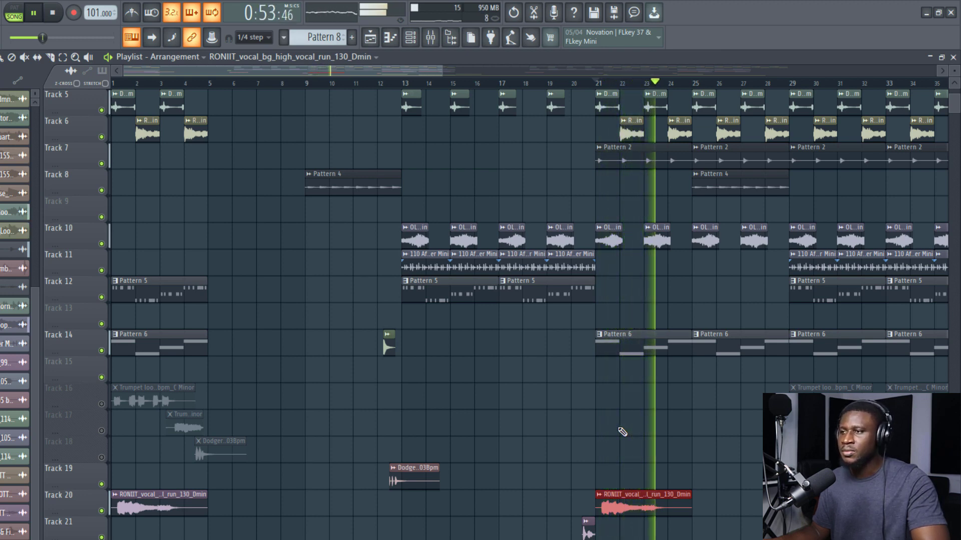
pyautogui.rightClick(621, 495)
pyautogui.press('space')
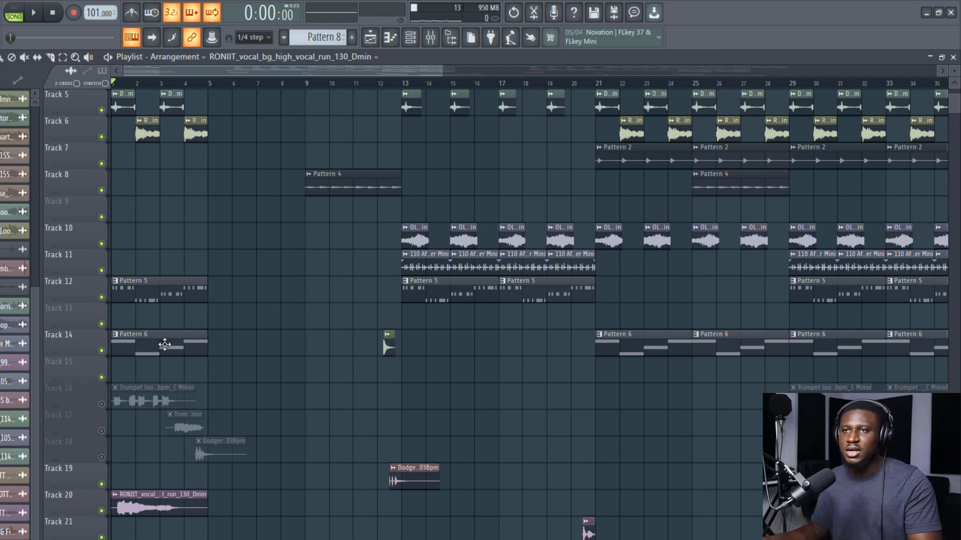
# Select bars 1–4, solo Track 20 and consolidate it from the track start
pyautogui.moveTo(208, 89); pyautogui.dragTo(87, 164)
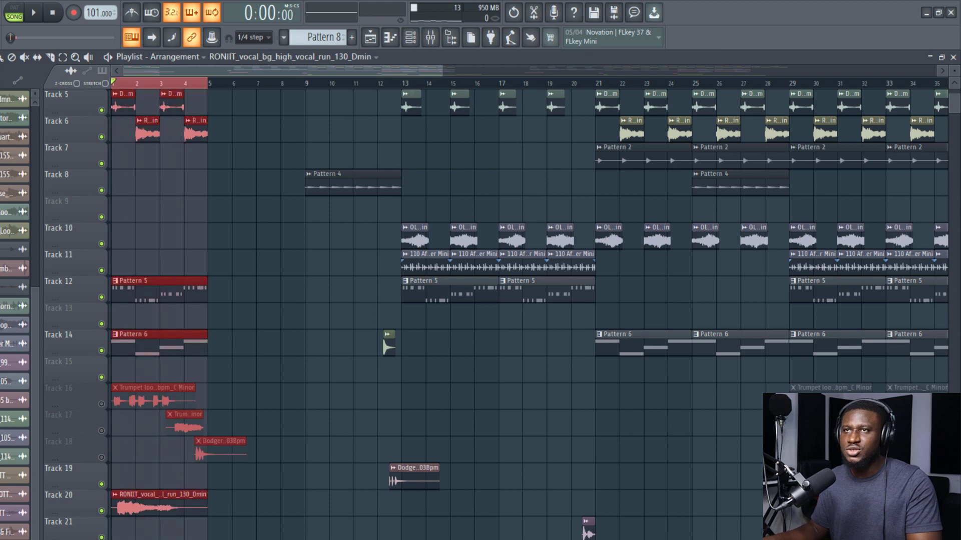
pyautogui.scroll(4, 121, 91)
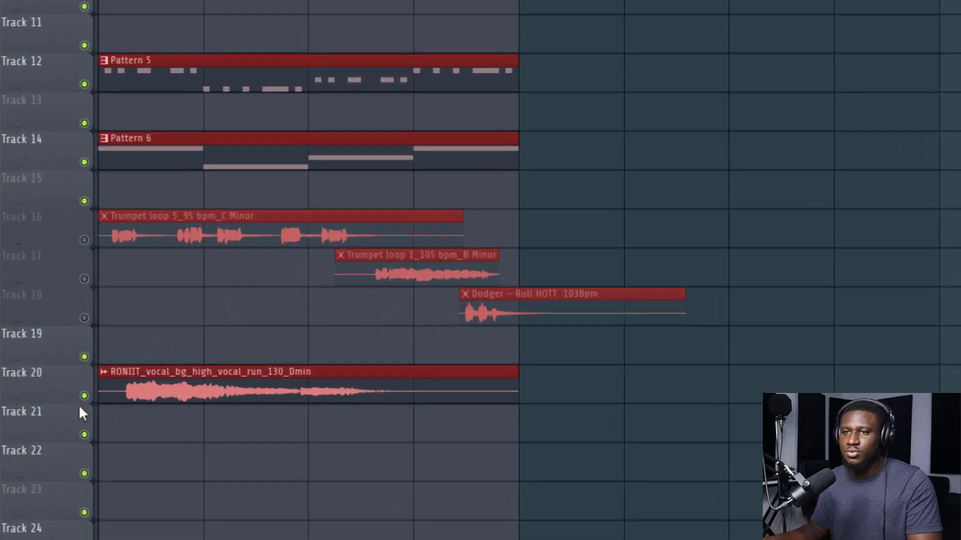
pyautogui.keyDown('ctrl'); pyautogui.click(84, 396); pyautogui.keyUp('ctrl')
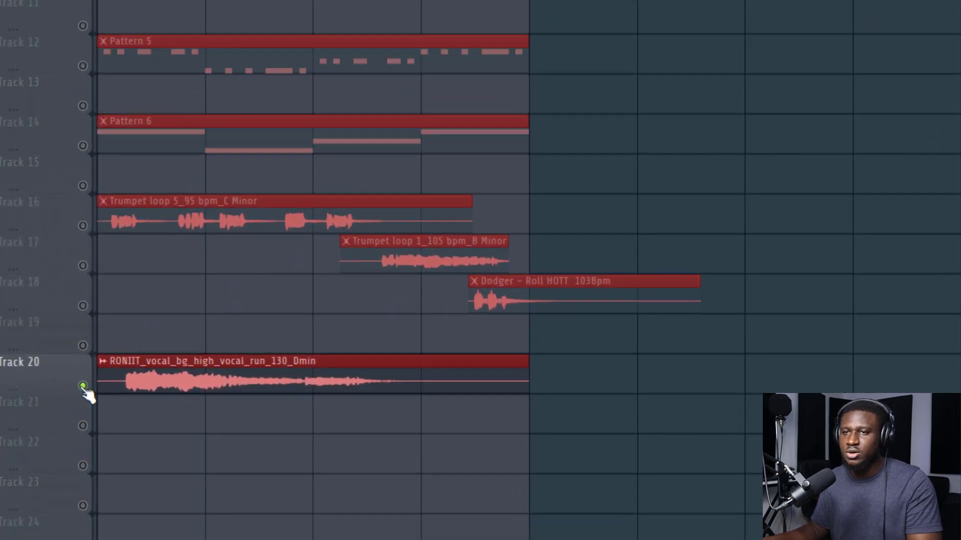
pyautogui.rightClick(56, 375)
pyautogui.moveTo(94, 326)
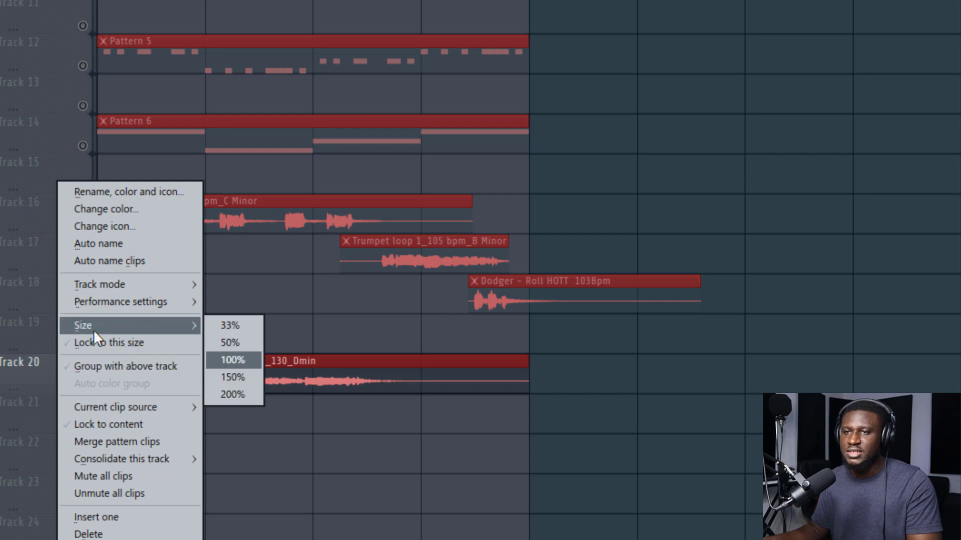
pyautogui.moveTo(120, 461)
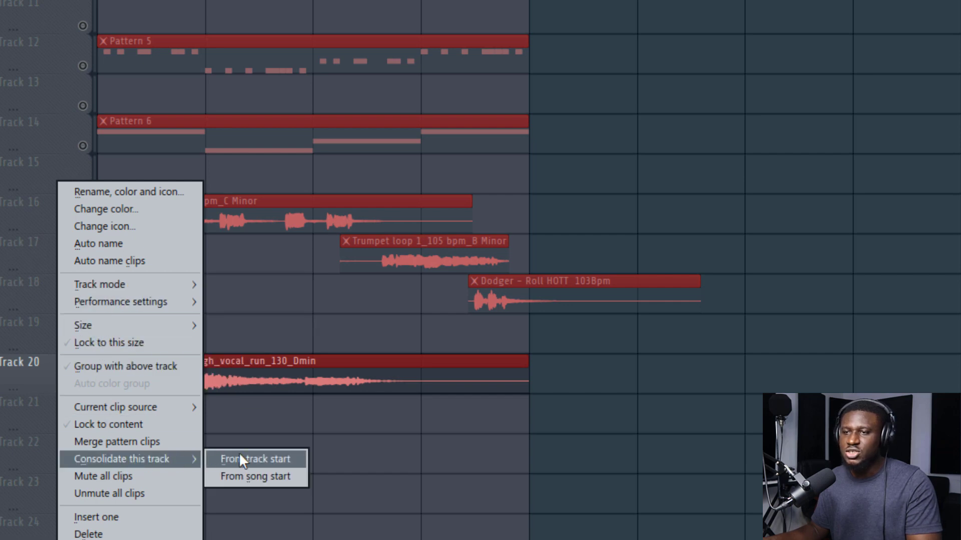
pyautogui.click(240, 456)
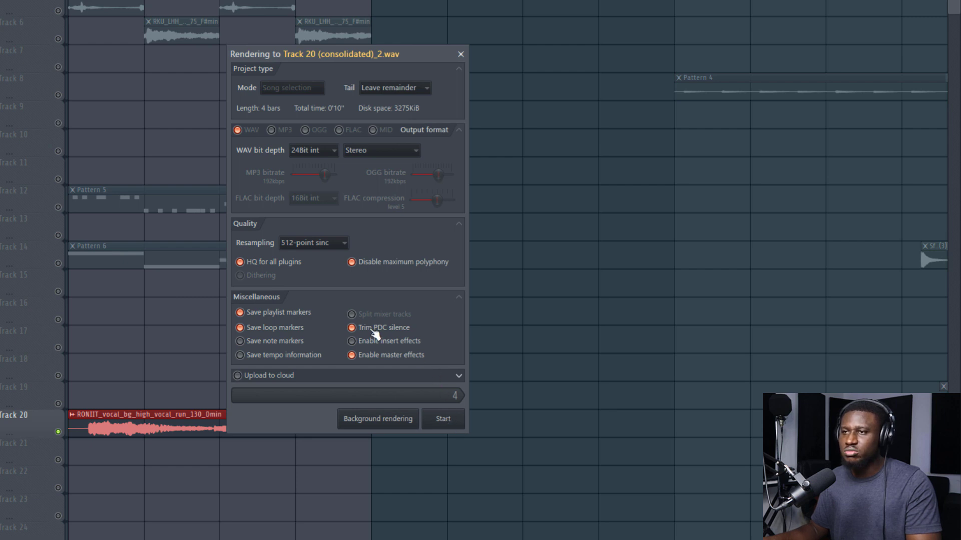
# Render the consolidated Track 20 audio, then inspect the consolidated and RONIIT sample settings
pyautogui.click(449, 423)
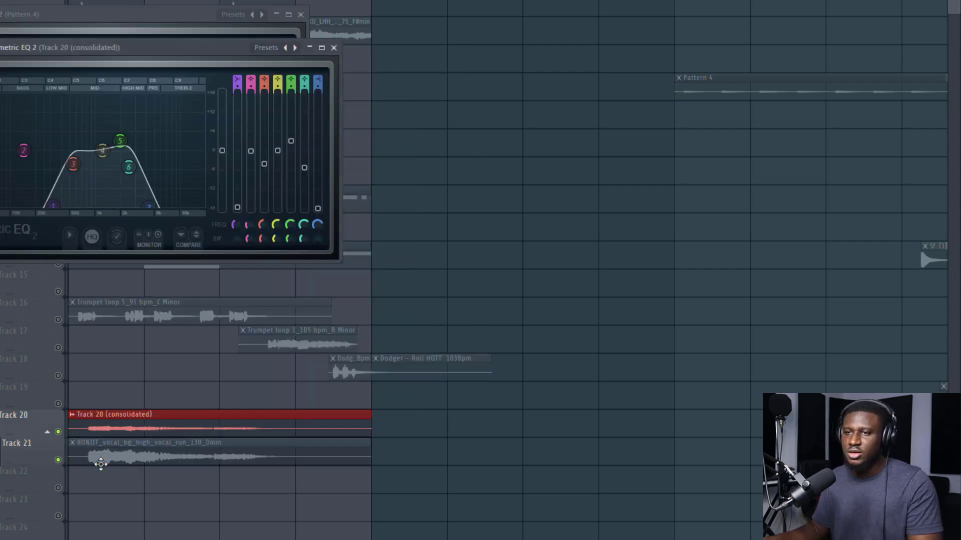
pyautogui.doubleClick(126, 421)
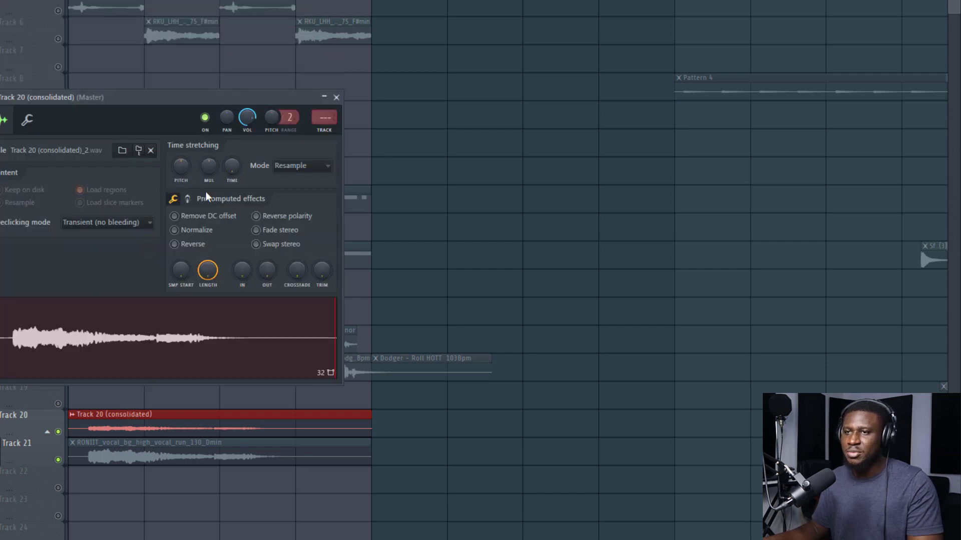
pyautogui.doubleClick(148, 455)
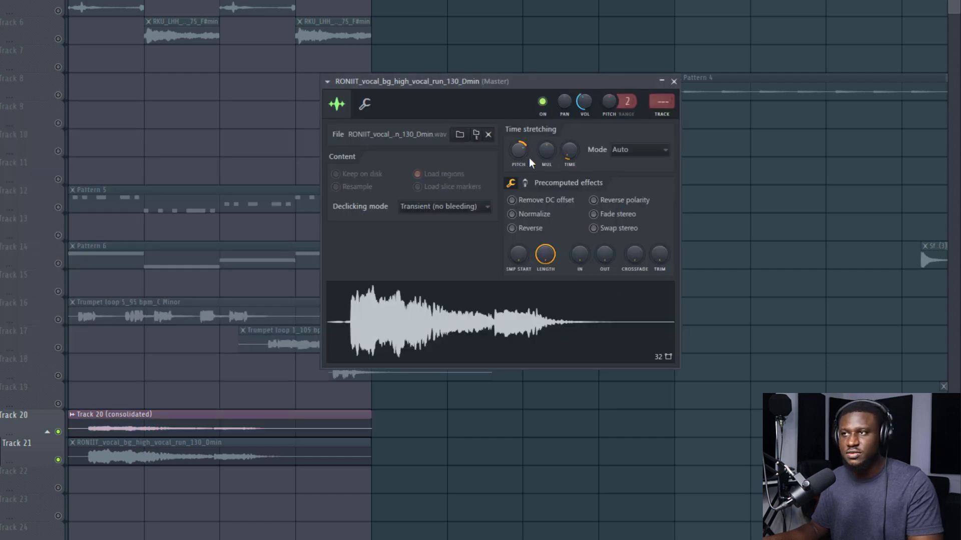
pyautogui.click(673, 82)
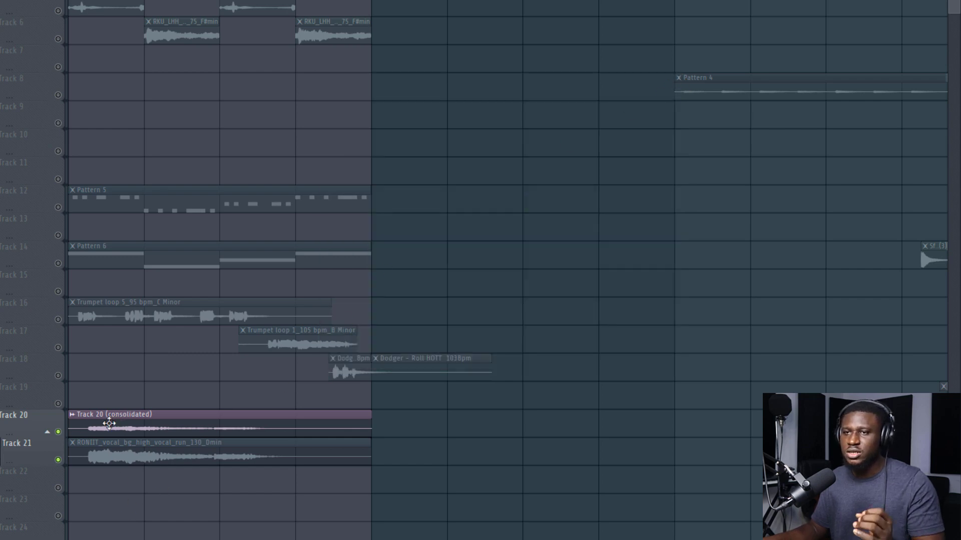
# Delete the RONIIT clip from Track 21, ungroup Track 21, unsolo Track 20 and play the result
pyautogui.rightClick(98, 456)
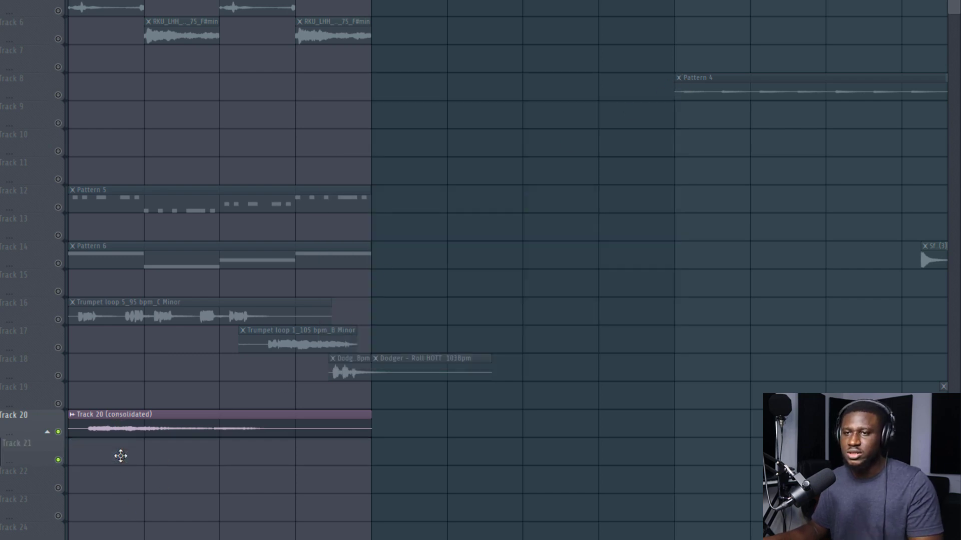
pyautogui.rightClick(18, 443)
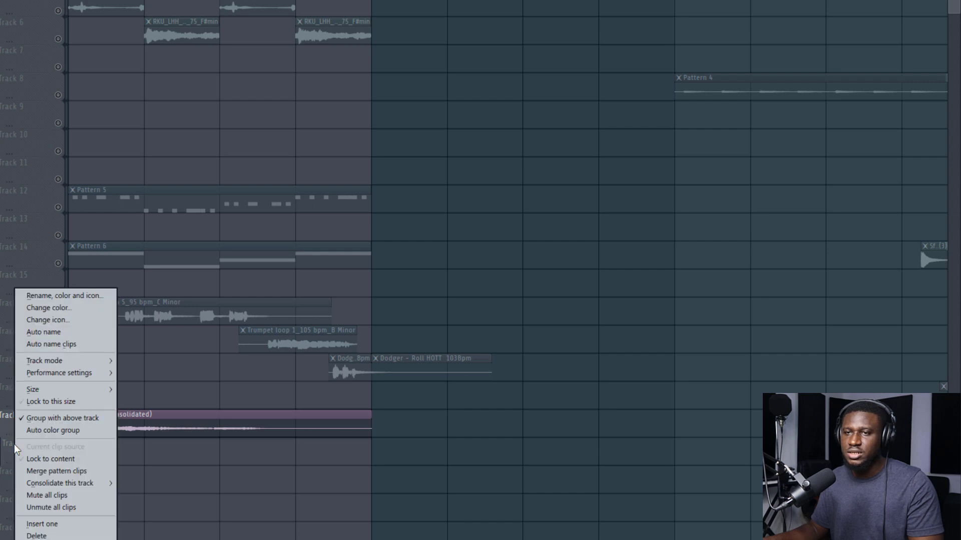
pyautogui.click(46, 419)
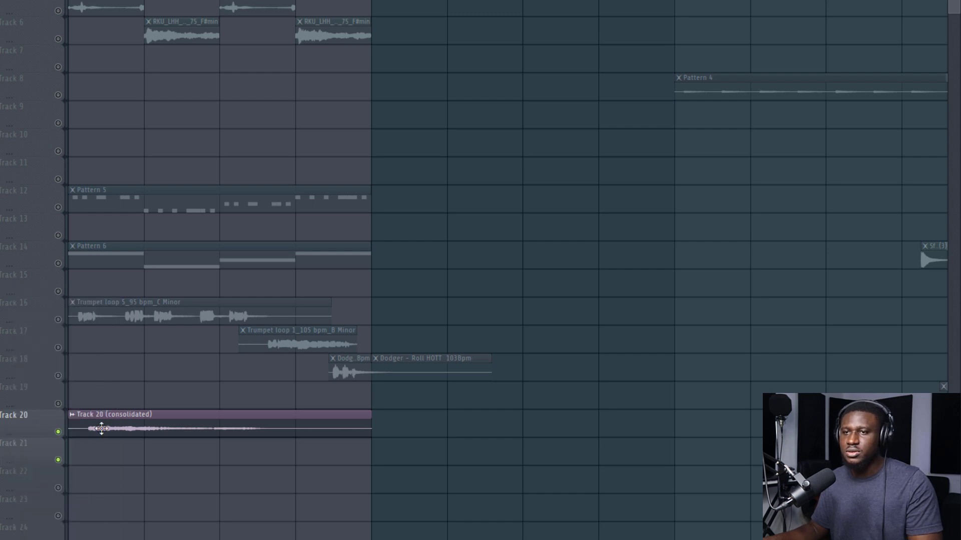
pyautogui.keyDown('ctrl'); pyautogui.click(58, 431); pyautogui.keyUp('ctrl')
pyautogui.scroll(-3, 146, 440)
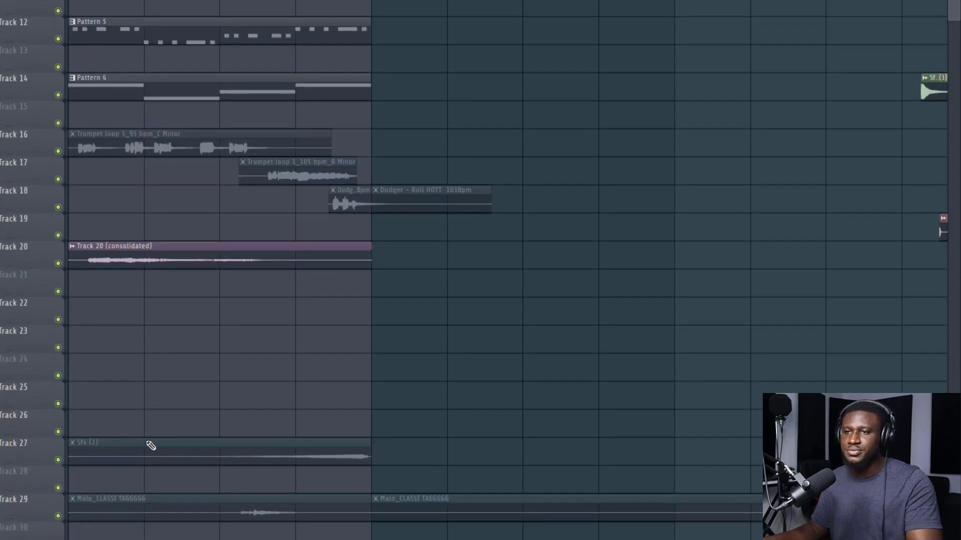
pyautogui.scroll(2, 146, 440)
pyautogui.press('space')
pyautogui.scroll(-7, 146, 440)
pyautogui.scroll(8, 154, 440)
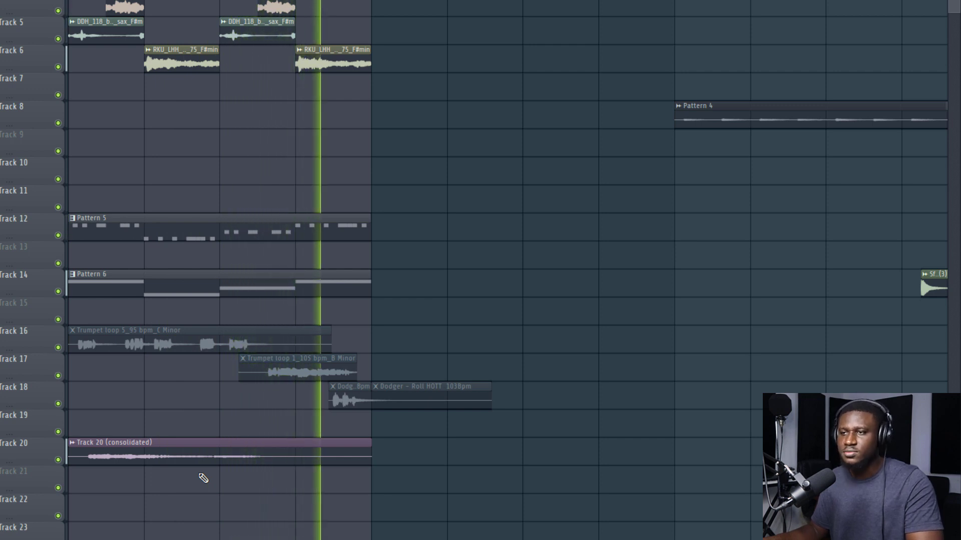
pyautogui.press('space')
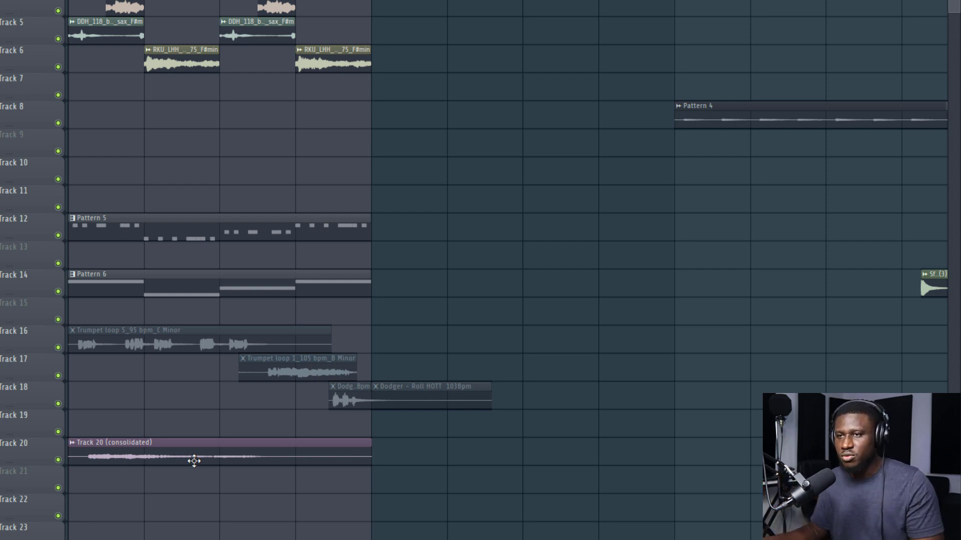
# Raise the consolidated Track 20 sample's time-stretch pitch, audition it, then reset the pitch
pyautogui.doubleClick(194, 461)
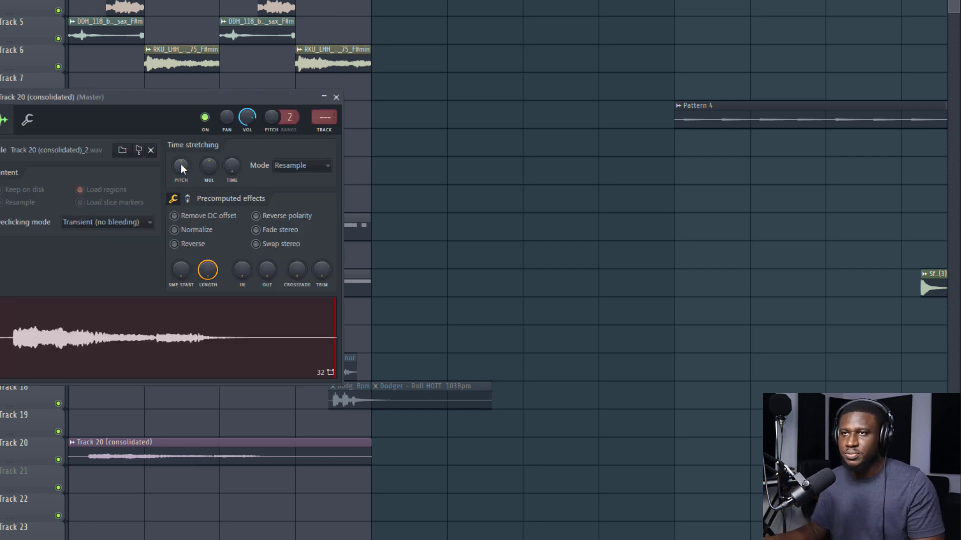
pyautogui.moveTo(181, 164); pyautogui.dragTo(181, 180)
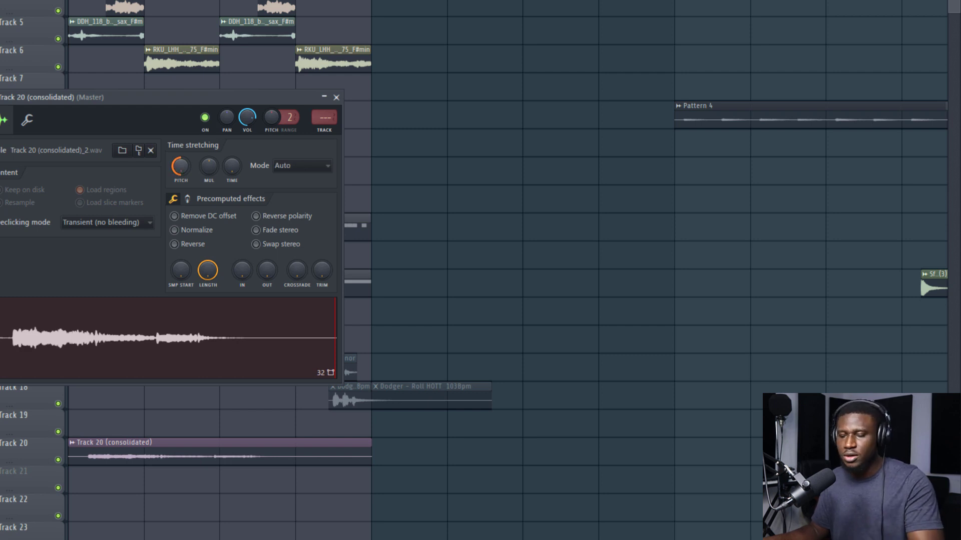
pyautogui.press('space')
pyautogui.moveTo(172, 97); pyautogui.dragTo(532, 100)
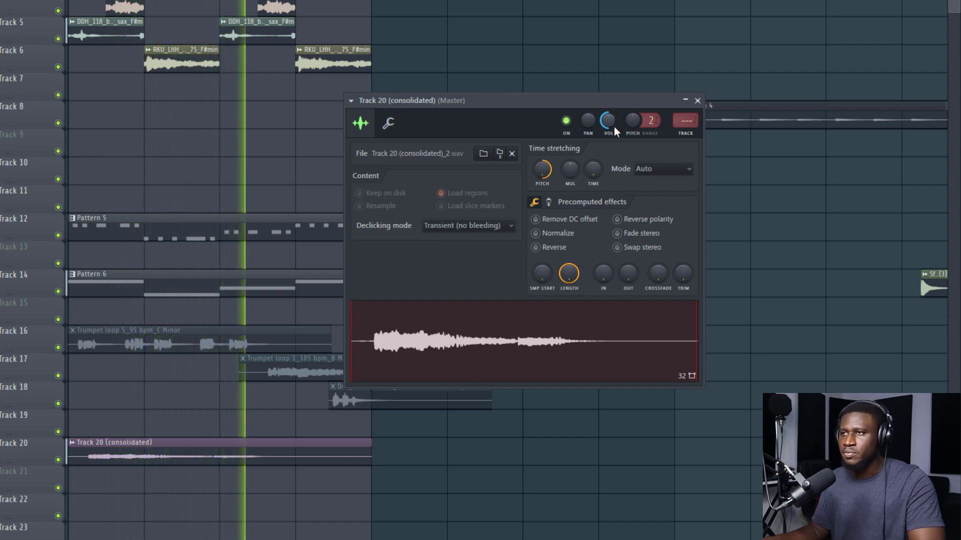
pyautogui.press('space')
pyautogui.rightClick(542, 169)
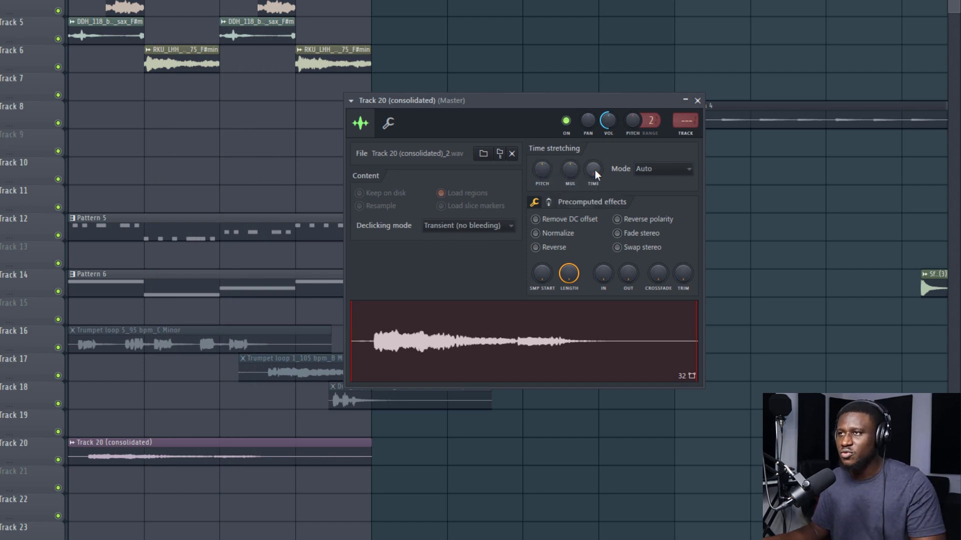
# Load Little AlterBoy on Track 20's mixer insert and lower its Formant to -1.1
pyautogui.click(698, 101)
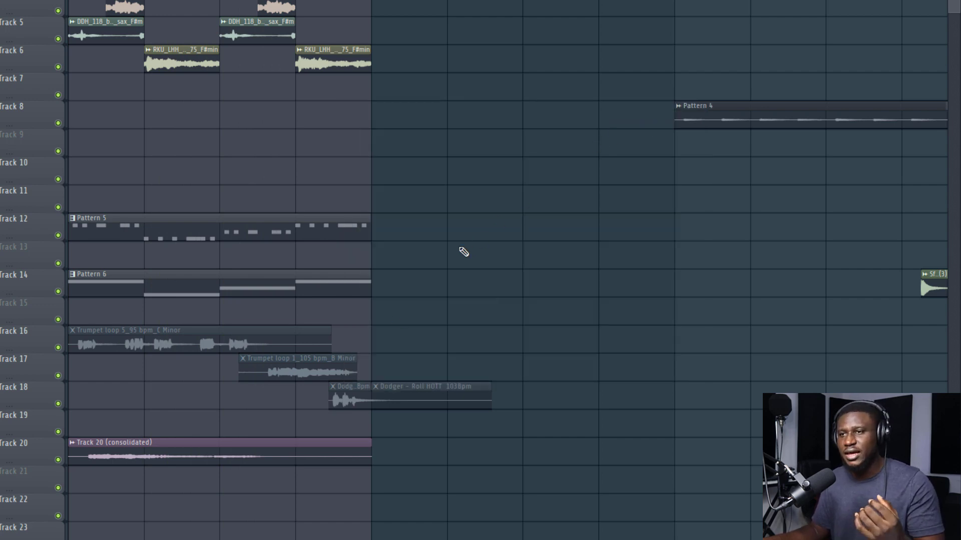
pyautogui.doubleClick(248, 443)
pyautogui.press('F9')
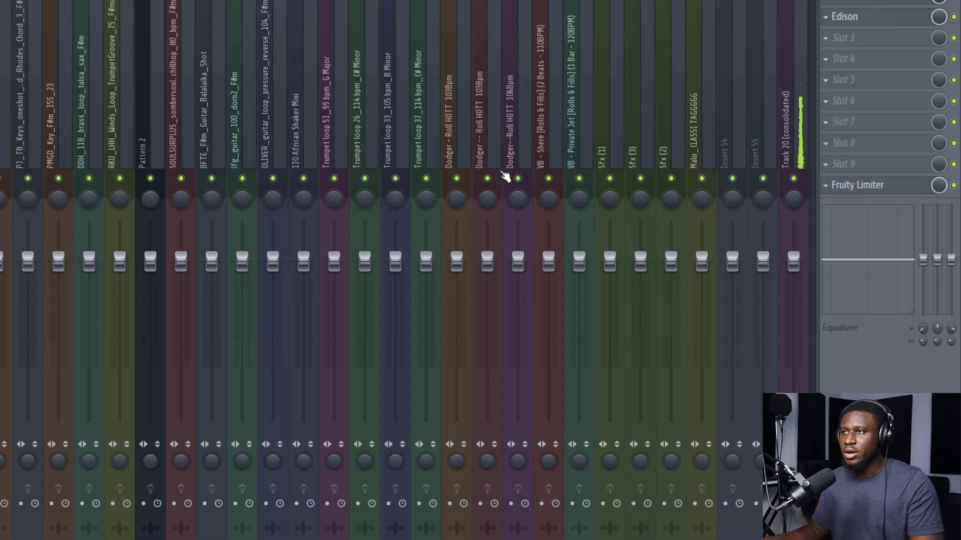
pyautogui.scroll(-5, 550, 125)
pyautogui.click(546, 119)
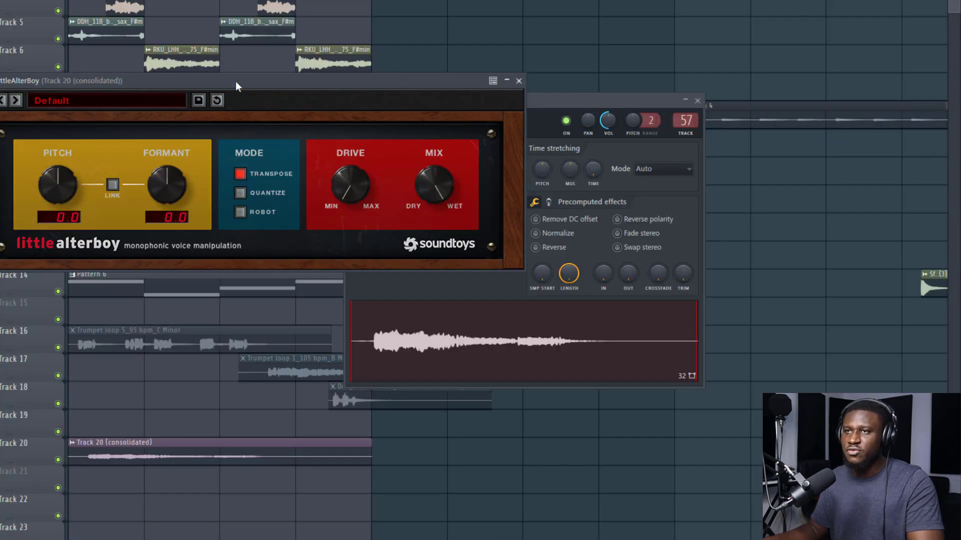
pyautogui.moveTo(235, 86); pyautogui.dragTo(557, 125)
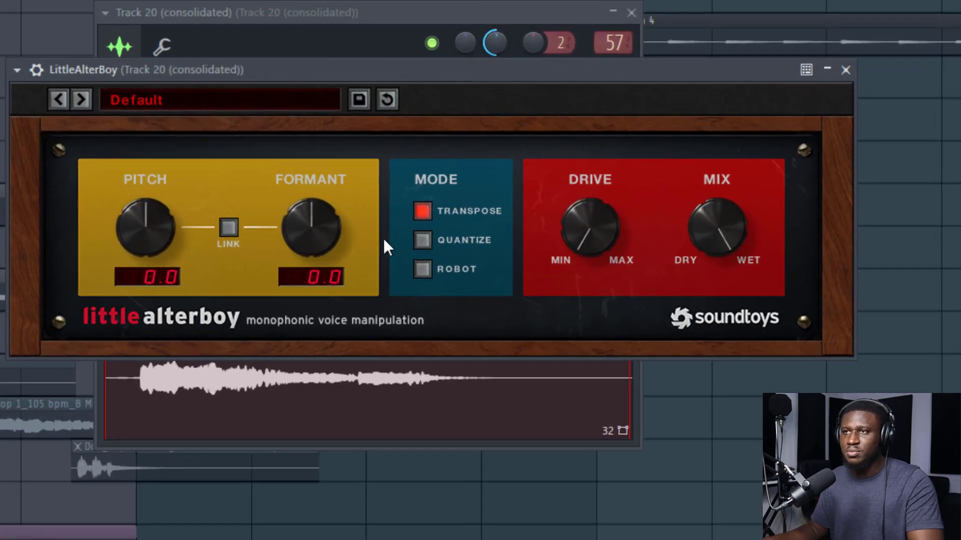
pyautogui.moveTo(326, 236)
pyautogui.mouseDown()
pyautogui.moveTo(305, 228)
pyautogui.moveTo(304, 253)
pyautogui.moveTo(316, 230)
pyautogui.mouseUp()
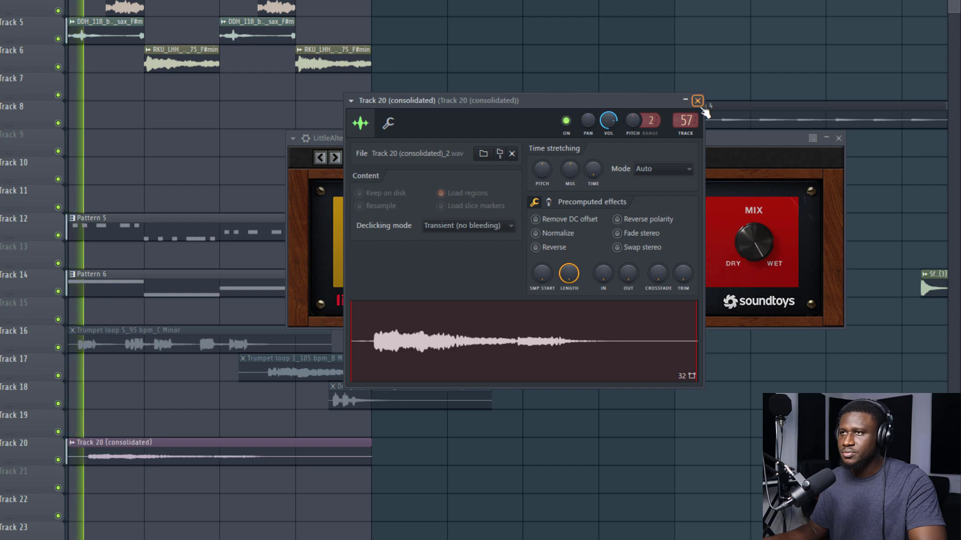
pyautogui.click(632, 13)
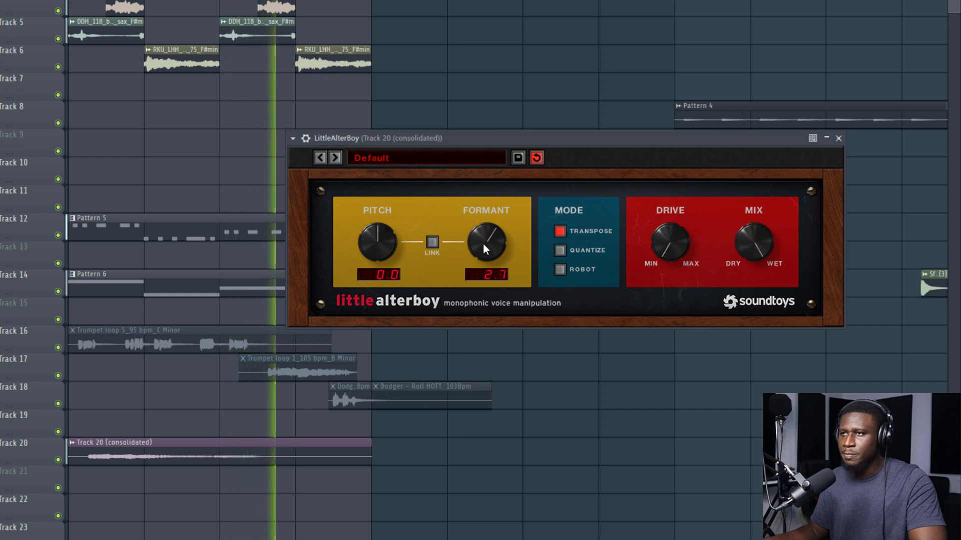
# Audition formant values during playback, settling the Little AlterBoy Formant at 2.4
pyautogui.moveTo(482, 243); pyautogui.dragTo(488, 273)
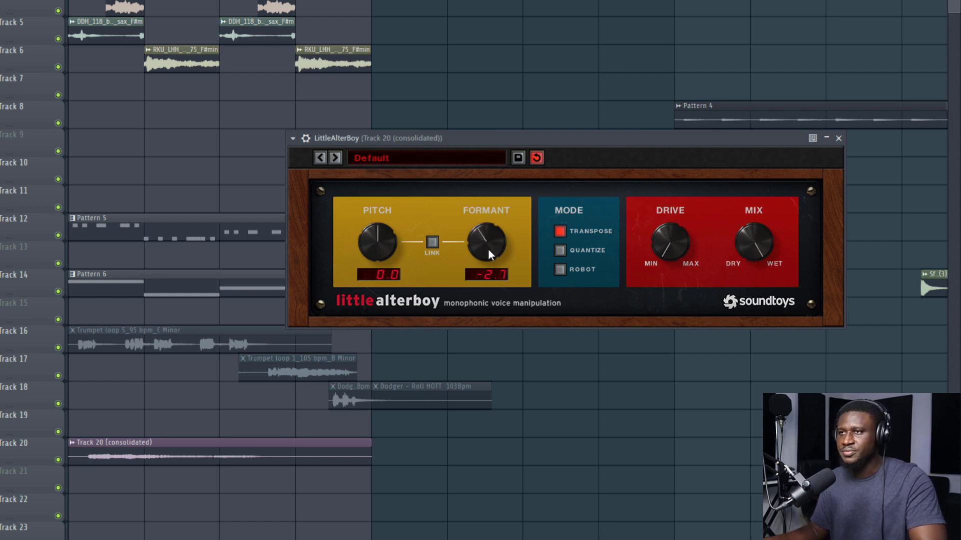
pyautogui.press('space')
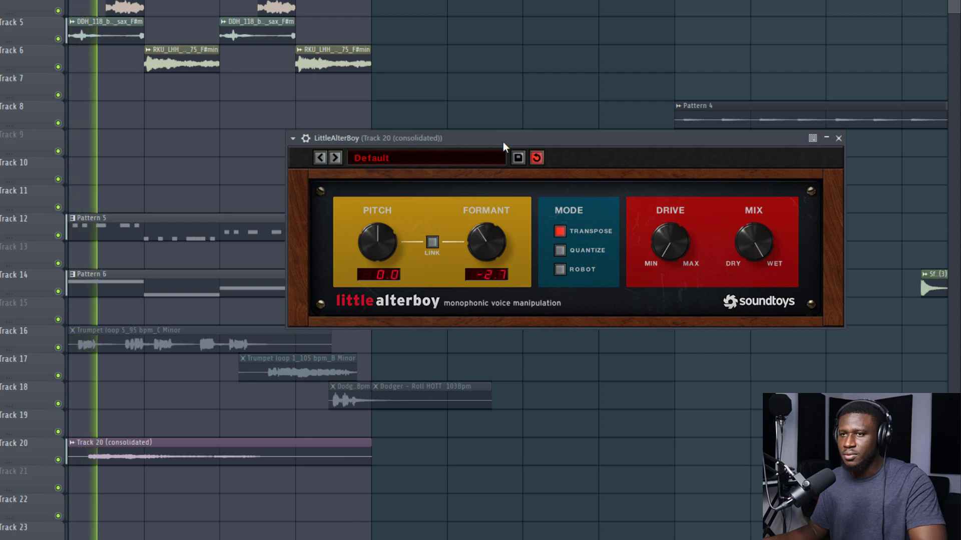
pyautogui.moveTo(487, 234); pyautogui.dragTo(486, 244)
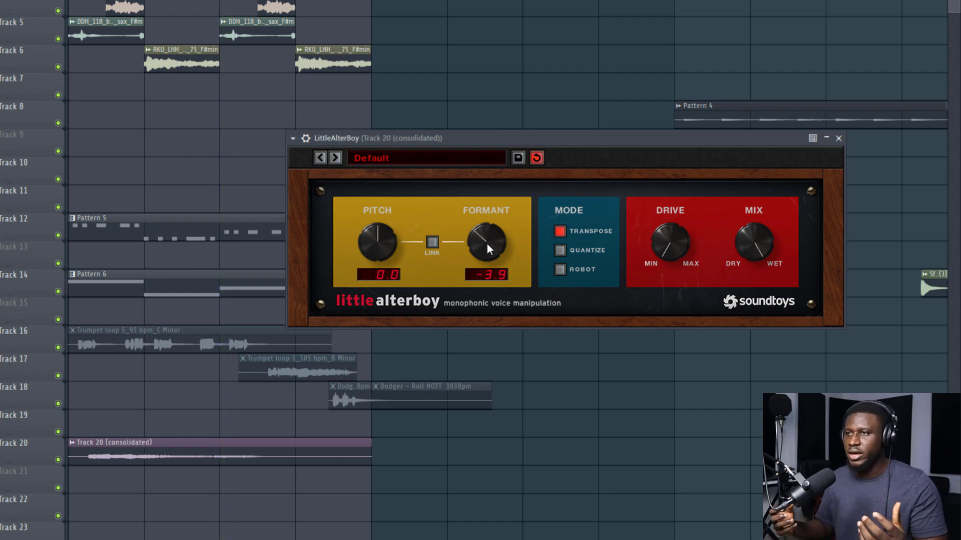
pyautogui.moveTo(488, 244); pyautogui.dragTo(496, 212)
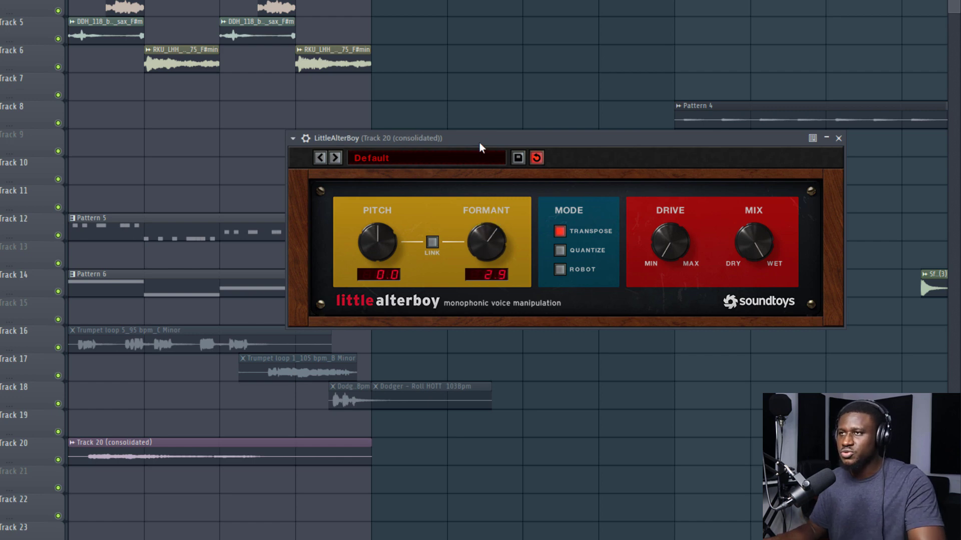
pyautogui.press('space')
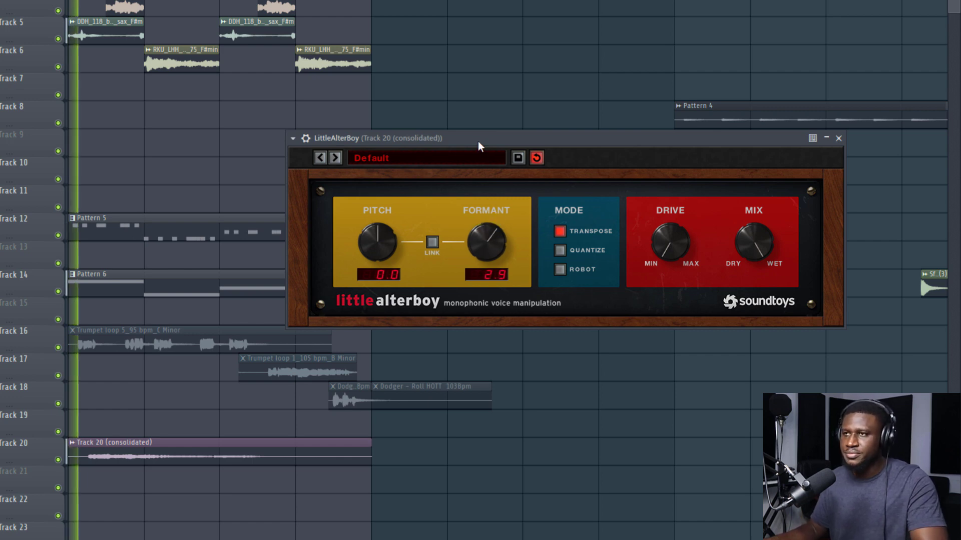
pyautogui.click(483, 233)
pyautogui.moveTo(484, 233); pyautogui.dragTo(483, 235)
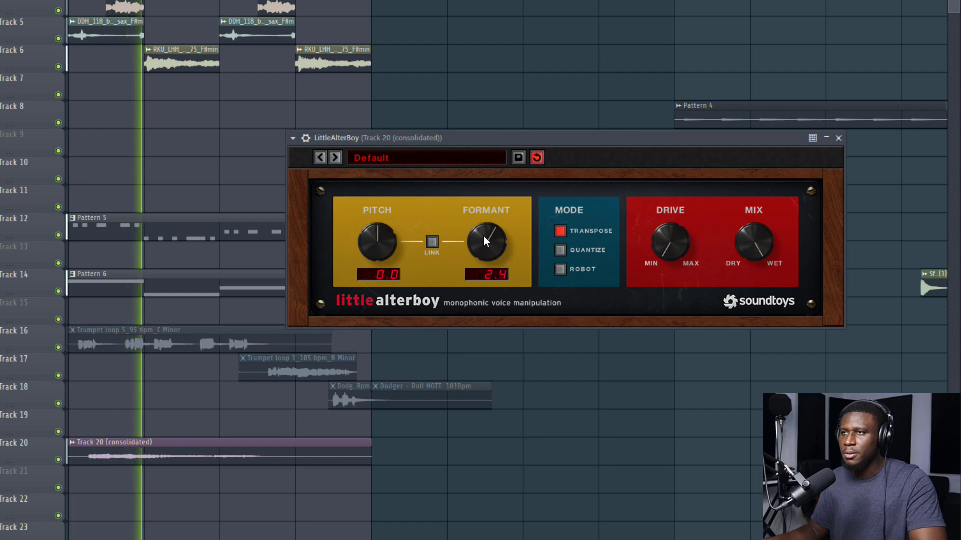
# Paint a copy of the consolidated vocal on Track 21 and make it unique
pyautogui.click(838, 138)
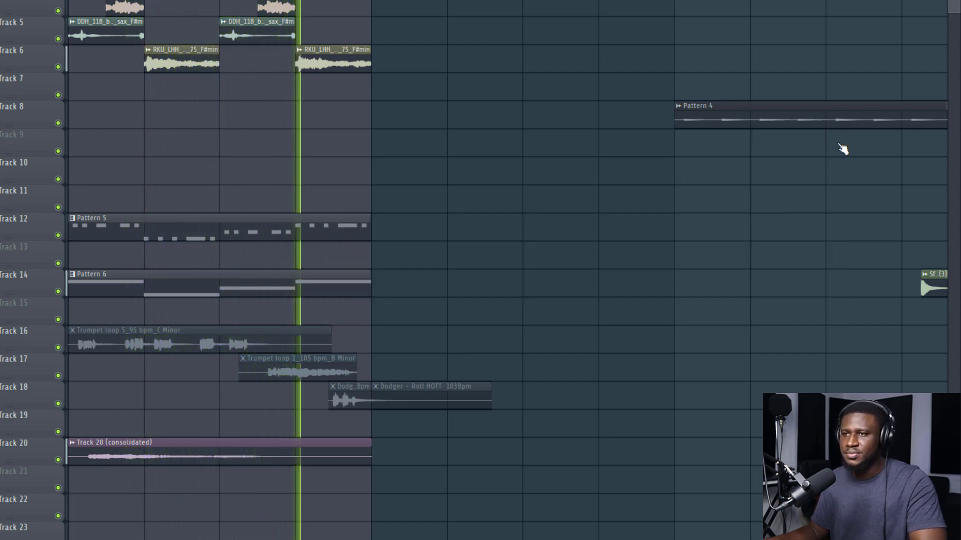
pyautogui.press('space')
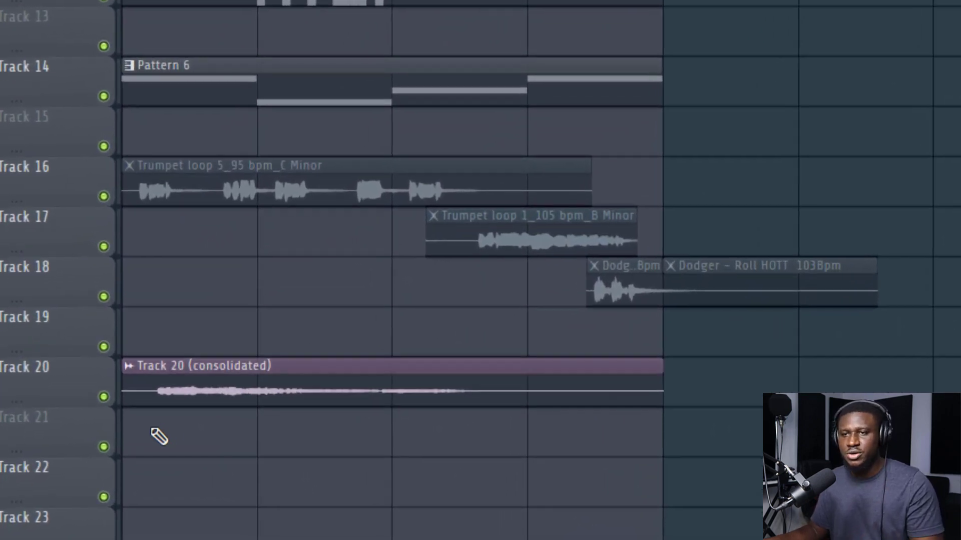
pyautogui.click(78, 484)
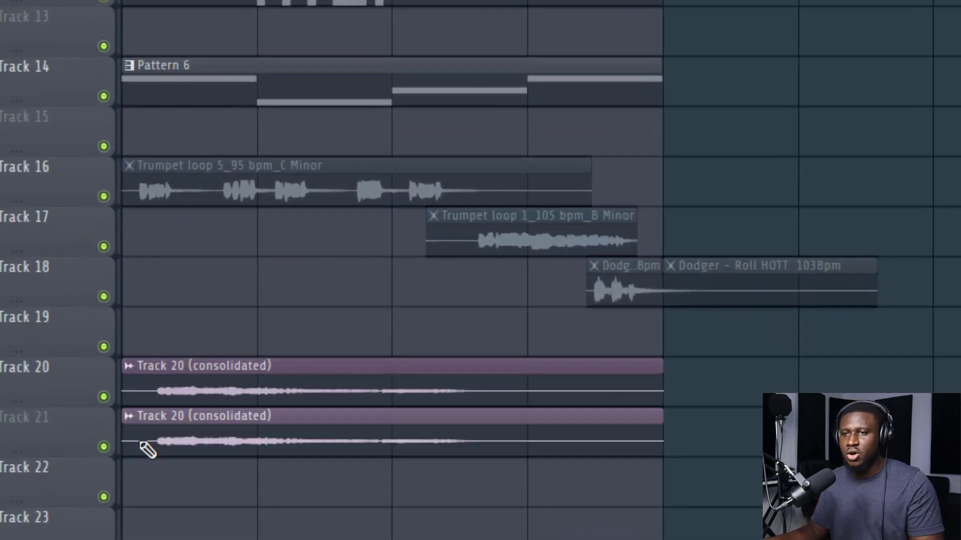
pyautogui.doubleClick(167, 436)
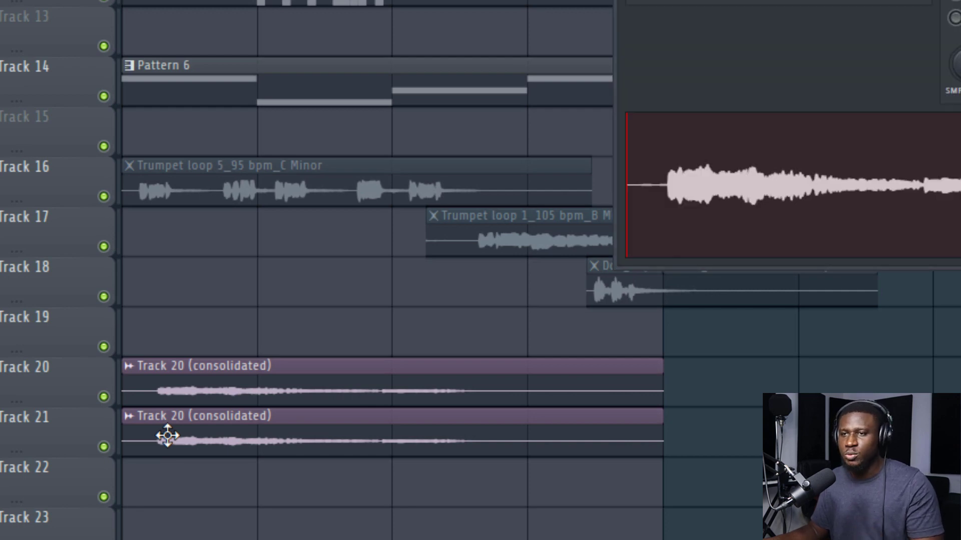
pyautogui.rightClick(136, 427)
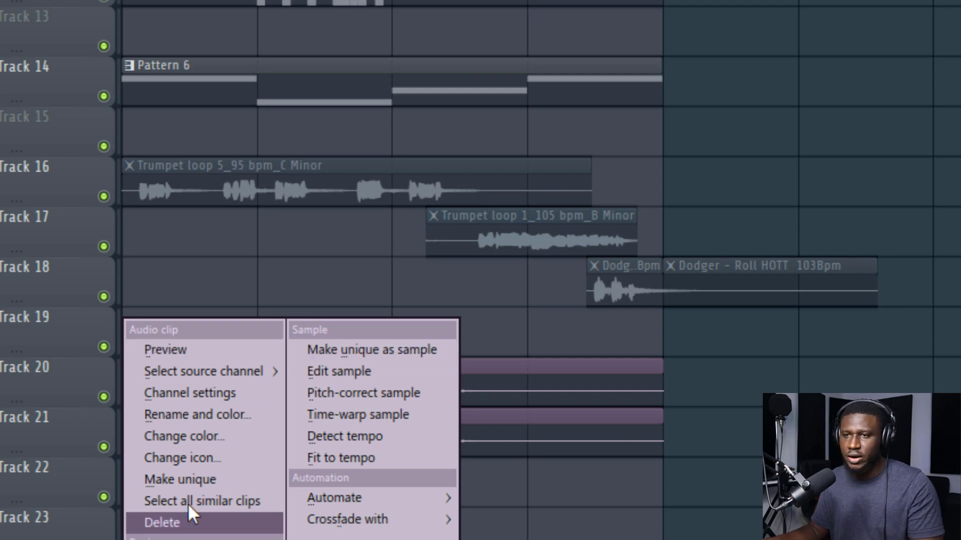
pyautogui.click(183, 478)
# Load the unique Track 21 clip's sample into a new Slicex channel
pyautogui.doubleClick(241, 396)
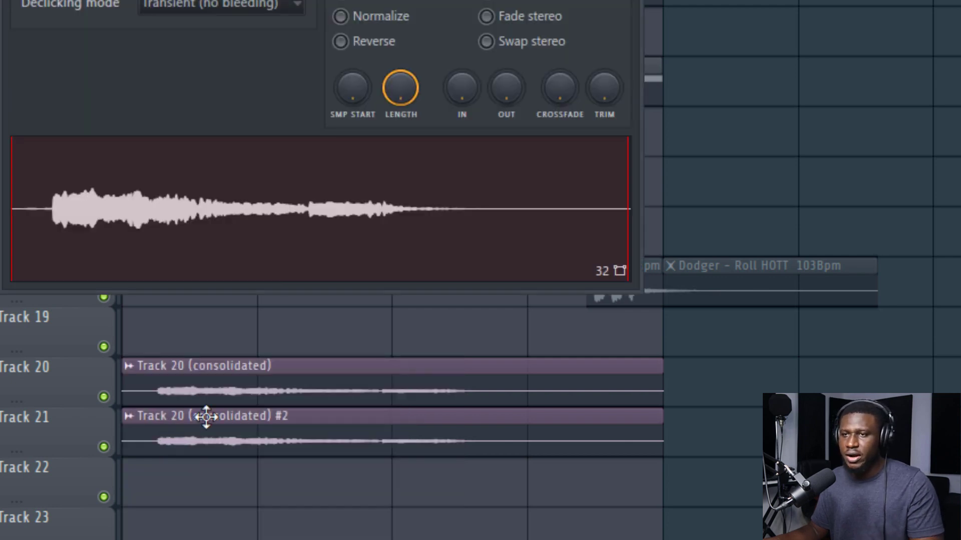
pyautogui.rightClick(249, 225)
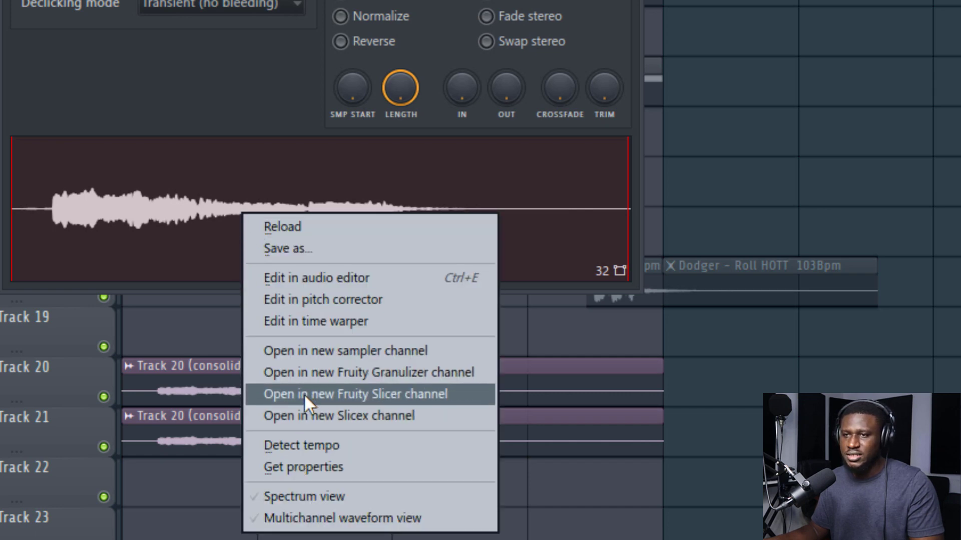
pyautogui.click(300, 415)
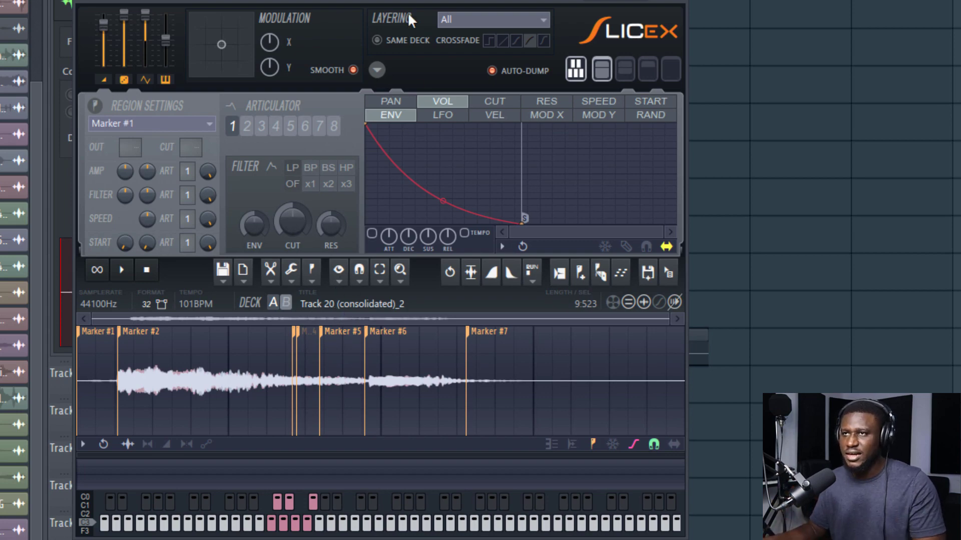
# Delete the Track 21 copy, mute Track 20 and toggle Cut itself on the Slicex channel
pyautogui.moveTo(410, 9); pyautogui.dragTo(771, 0)
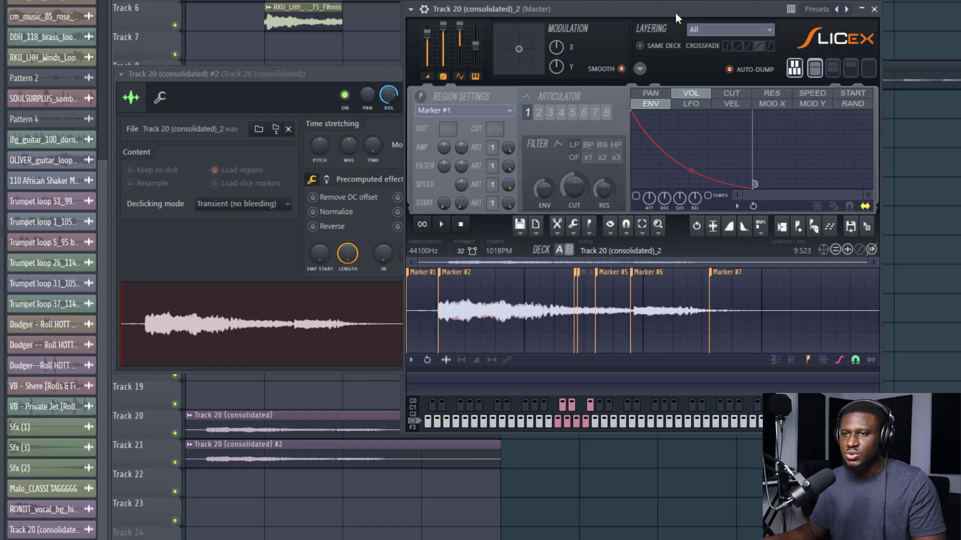
pyautogui.rightClick(207, 460)
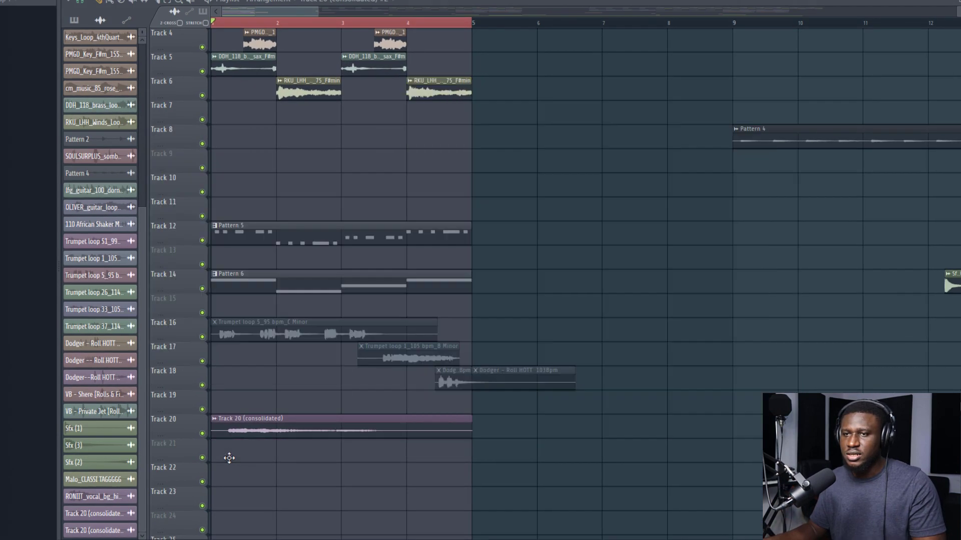
pyautogui.click(203, 434)
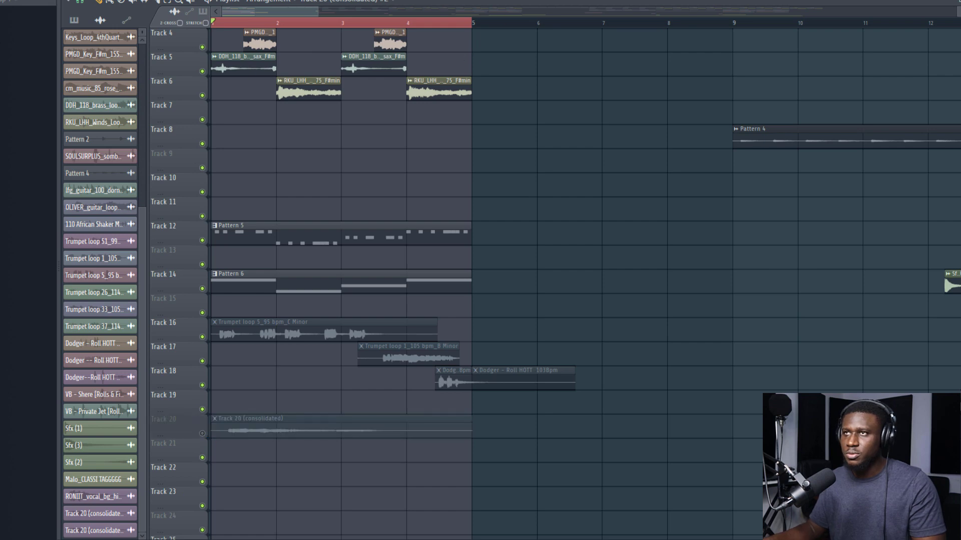
pyautogui.press('F6')
pyautogui.scroll(-2, 488, 497)
pyautogui.rightClick(456, 507)
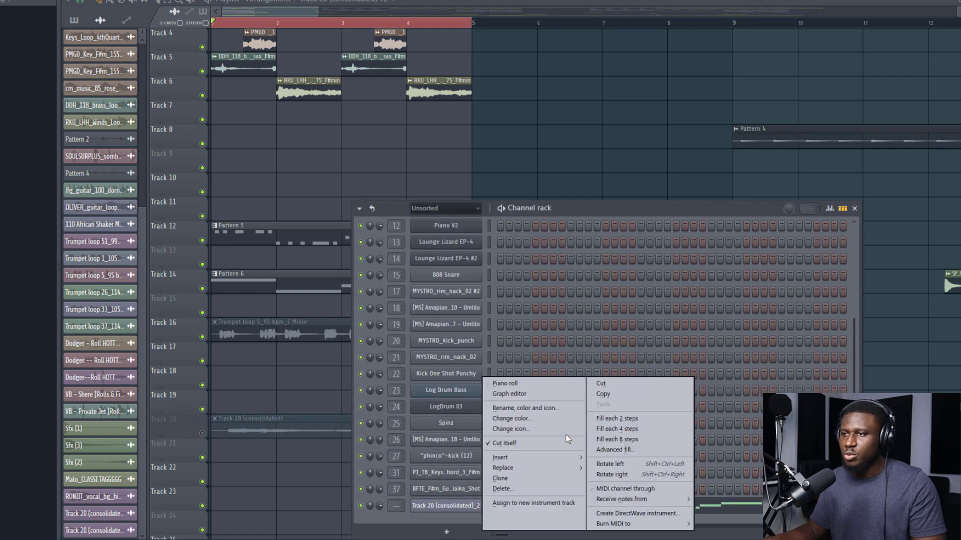
pyautogui.click(612, 388)
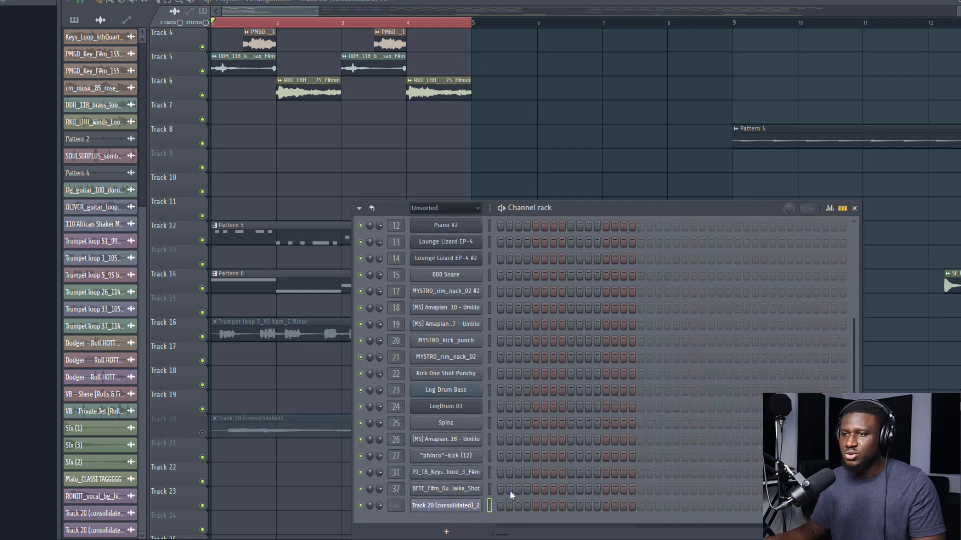
pyautogui.click(464, 507)
pyautogui.click(855, 209)
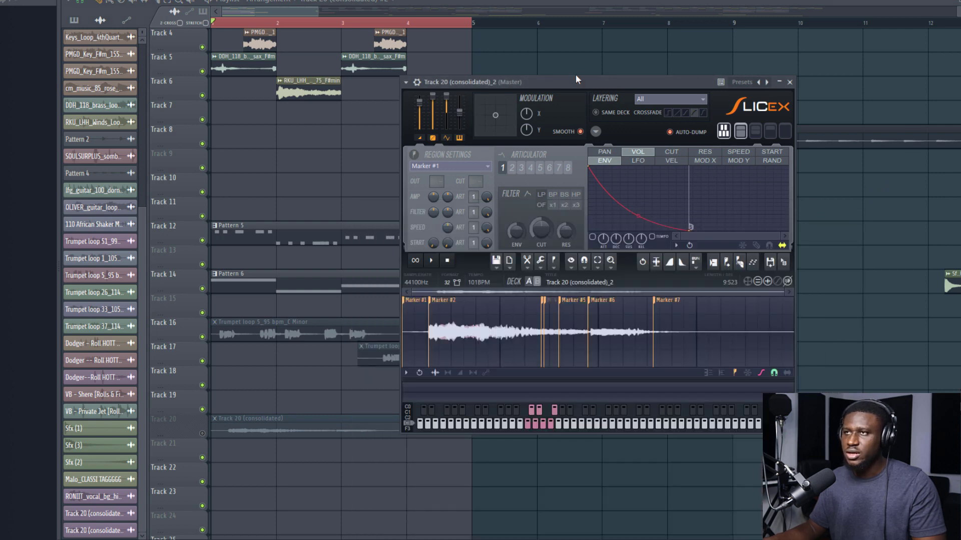
# Audition the Slicex slices from Marker #2, then clear the bars 1–5 time selection
pyautogui.moveTo(566, 79); pyautogui.dragTo(579, 74)
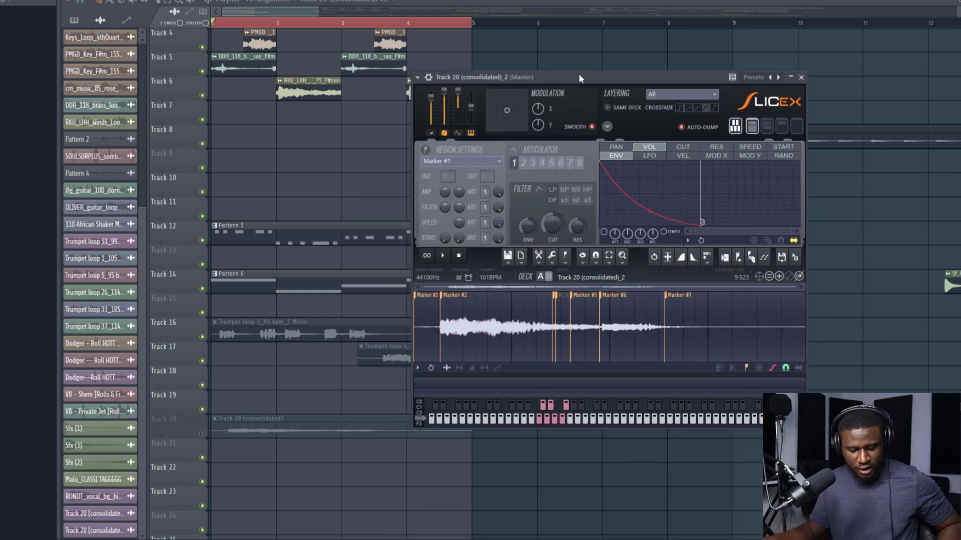
pyautogui.moveTo(579, 73); pyautogui.dragTo(610, 75)
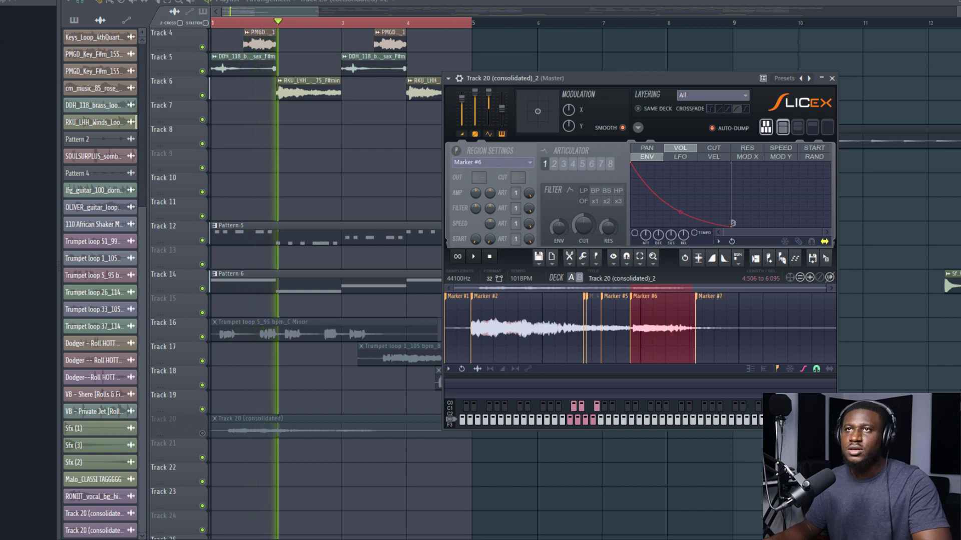
pyautogui.press('space')
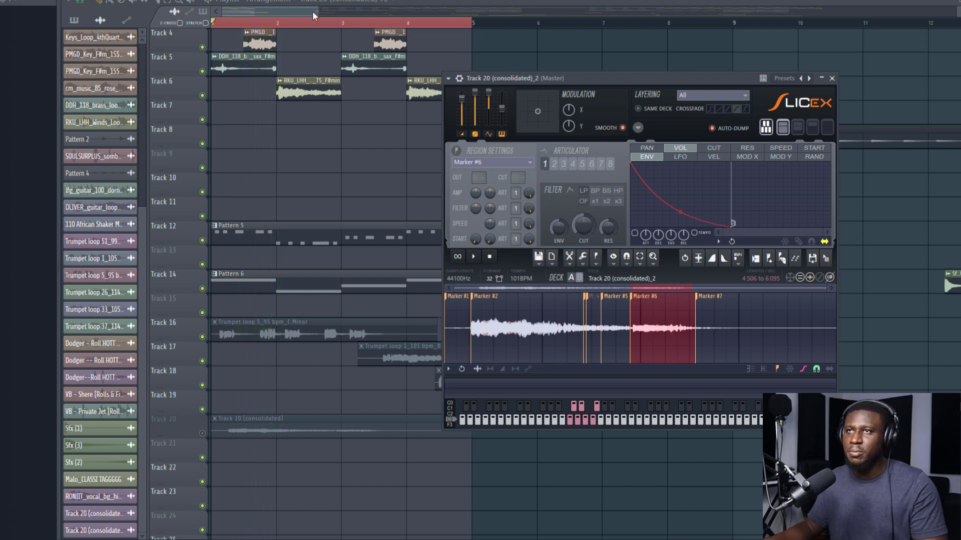
pyautogui.moveTo(314, 11); pyautogui.dragTo(319, 29)
pyautogui.click(313, 26)
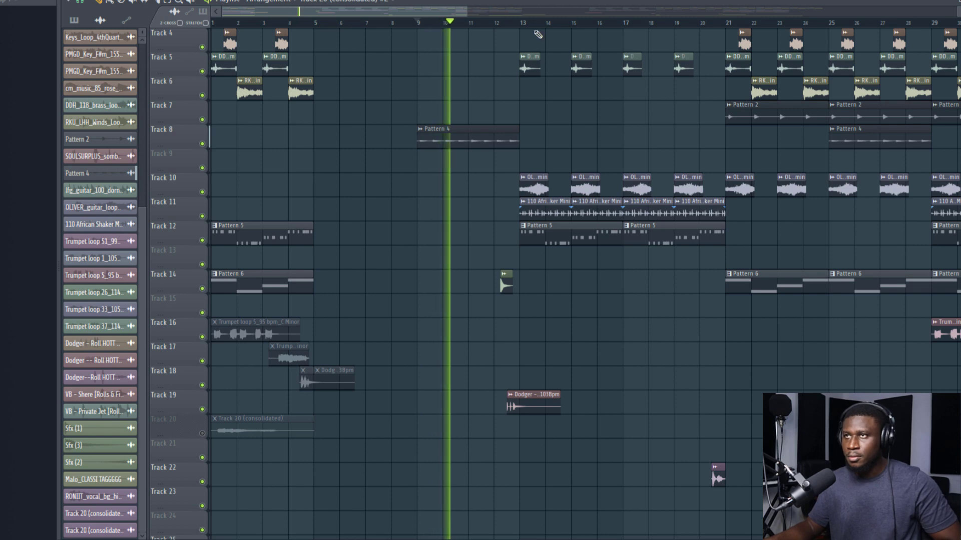
# Add a new Pattern 8 on Track 21 at bar 13 and record Slicex slice notes into it
pyautogui.click(516, 24)
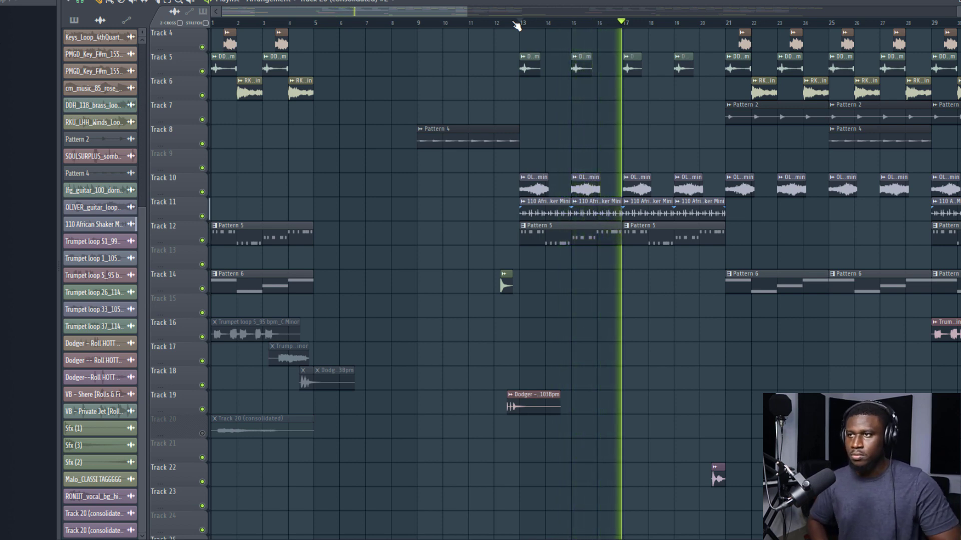
pyautogui.press('space')
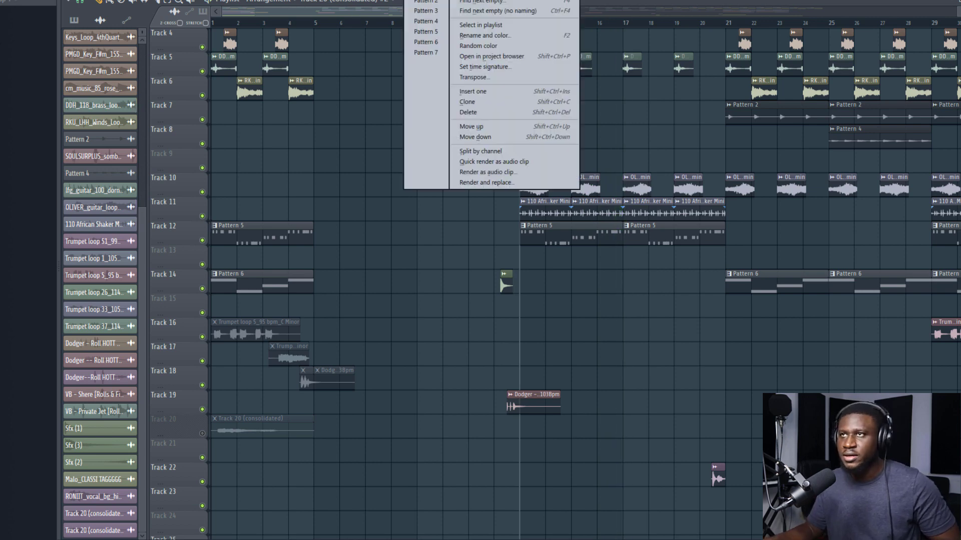
pyautogui.click(526, 451)
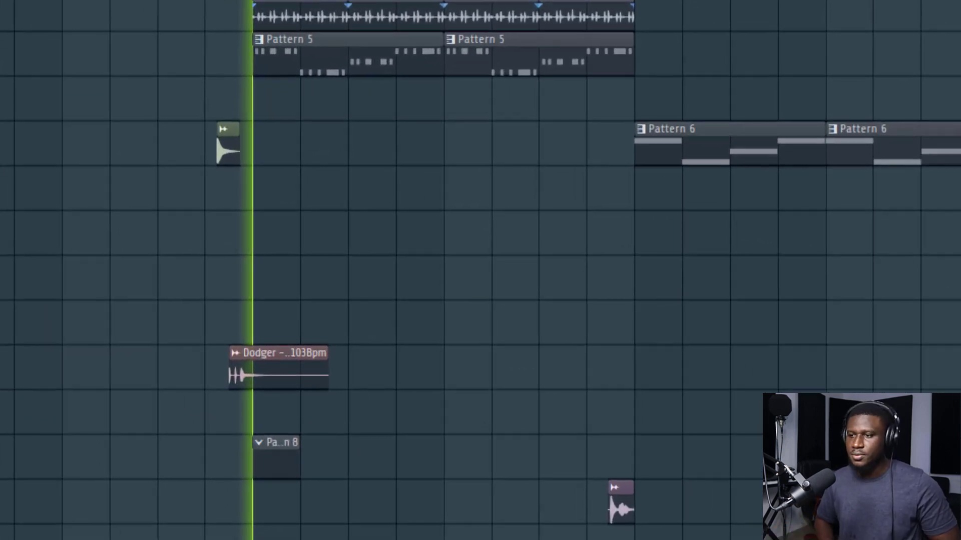
pyautogui.press('space')
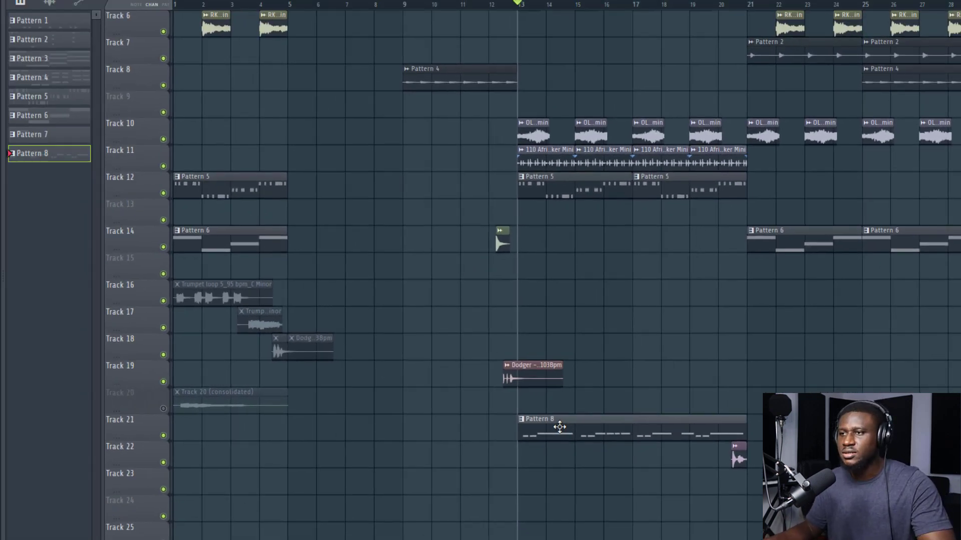
# In Pattern 8's piano roll, nudge one Marker #6 note a step later while auditioning
pyautogui.doubleClick(318, 465)
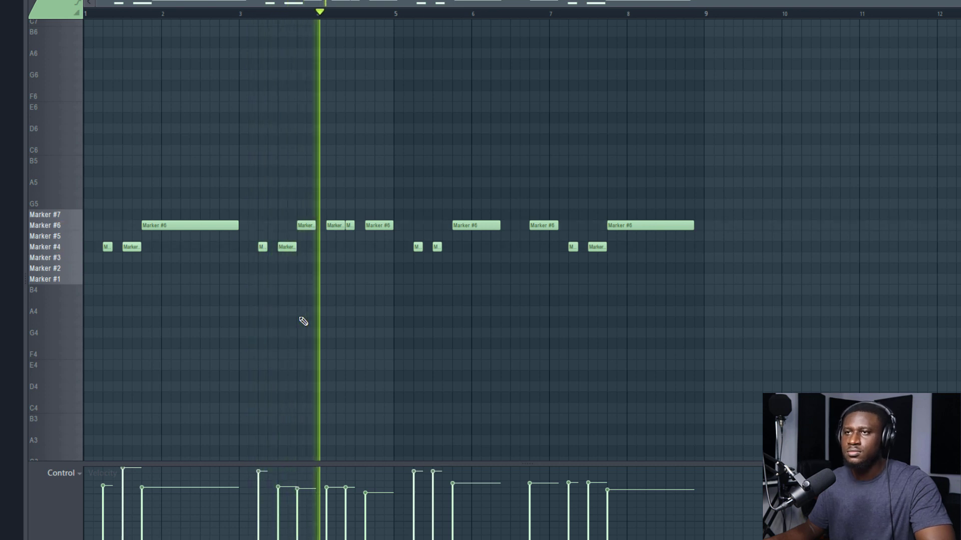
pyautogui.click(263, 12)
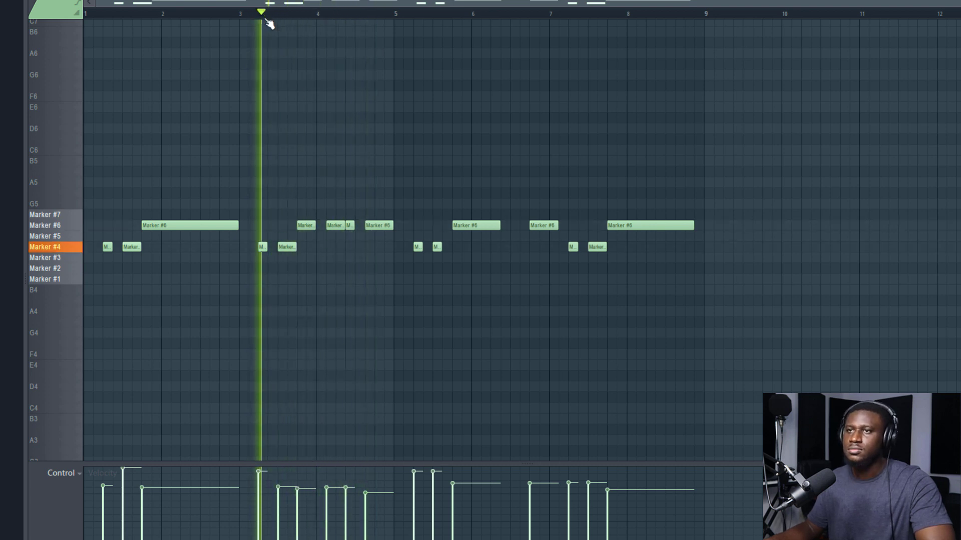
pyautogui.scroll(5, 277, 12)
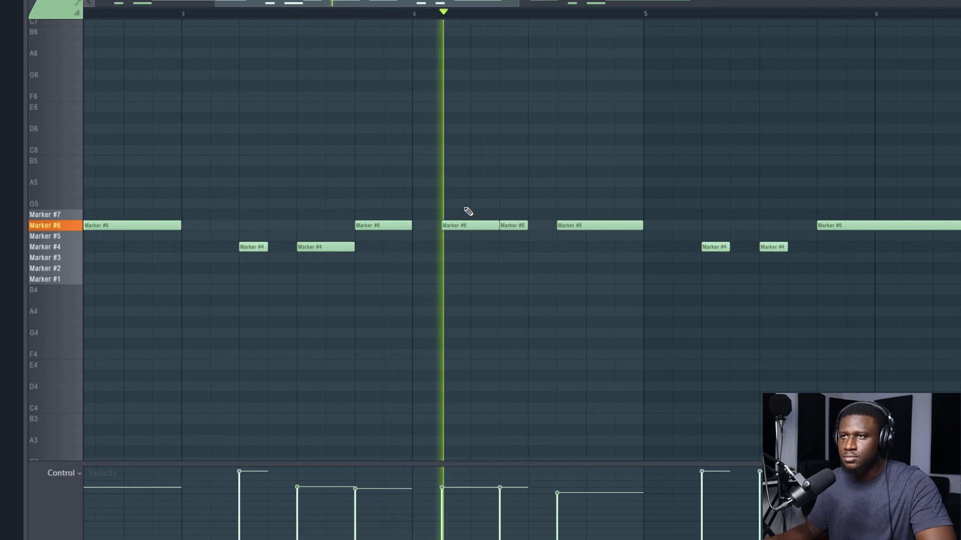
pyautogui.moveTo(467, 223); pyautogui.dragTo(483, 219)
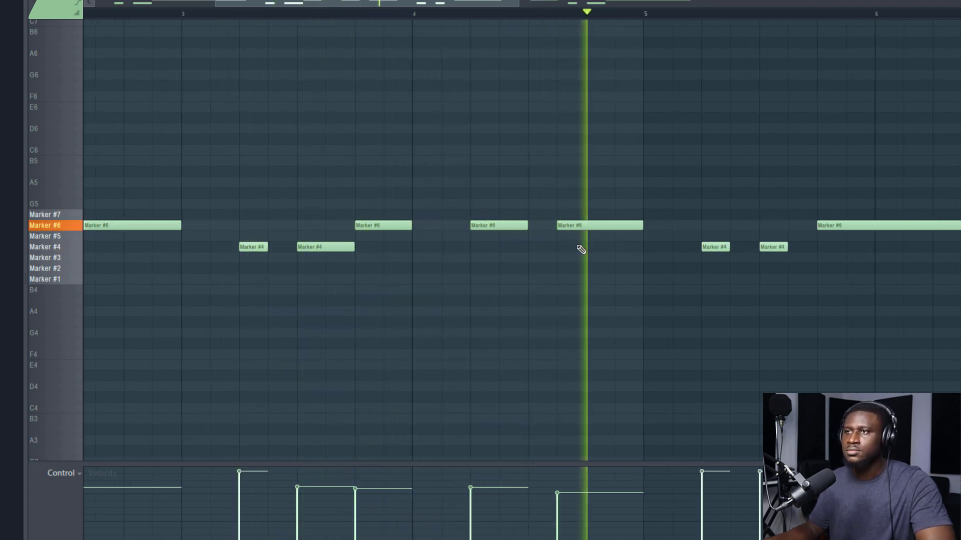
pyautogui.press('space')
# Delete Pattern 8's slice notes from bar 5 through bar 9
pyautogui.scroll(-5, 585, 20)
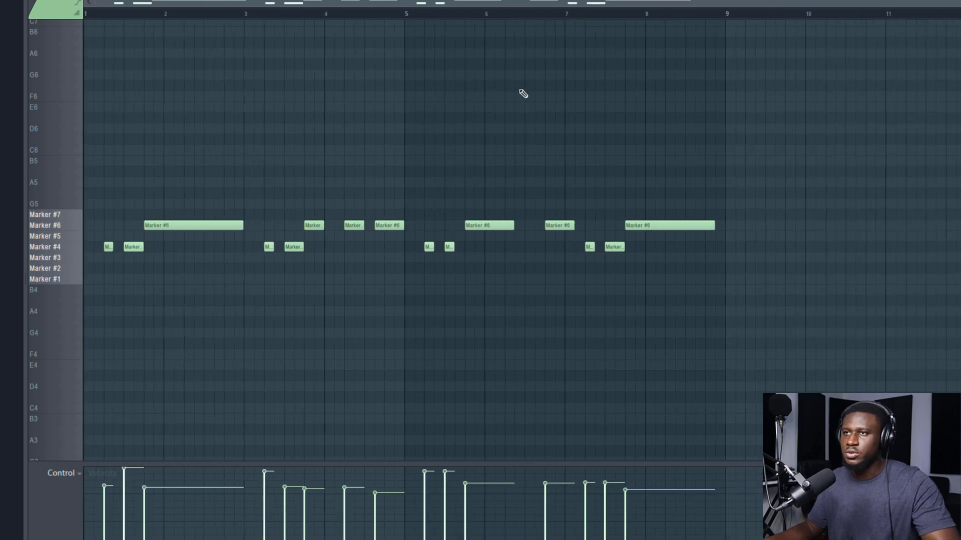
pyautogui.moveTo(443, 215); pyautogui.dragTo(781, 358)
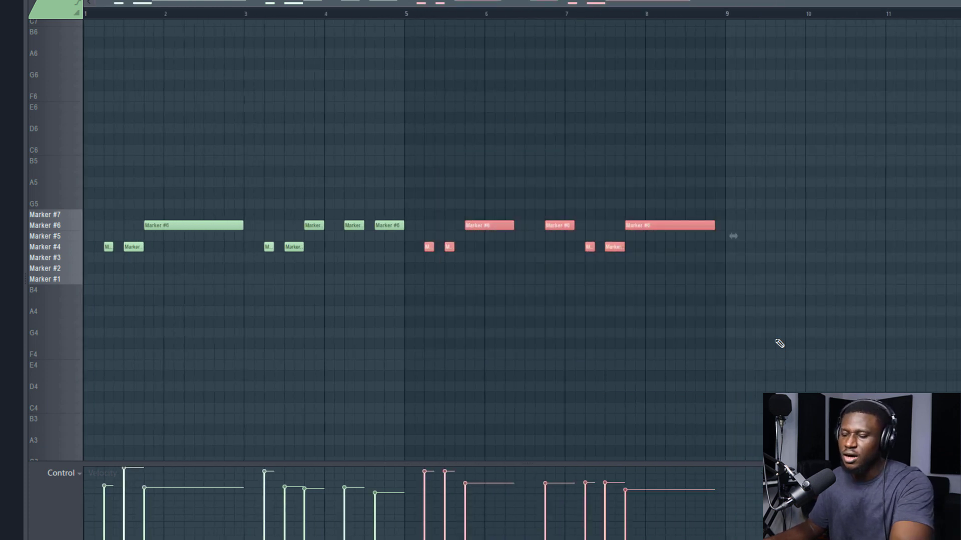
pyautogui.press('Delete')
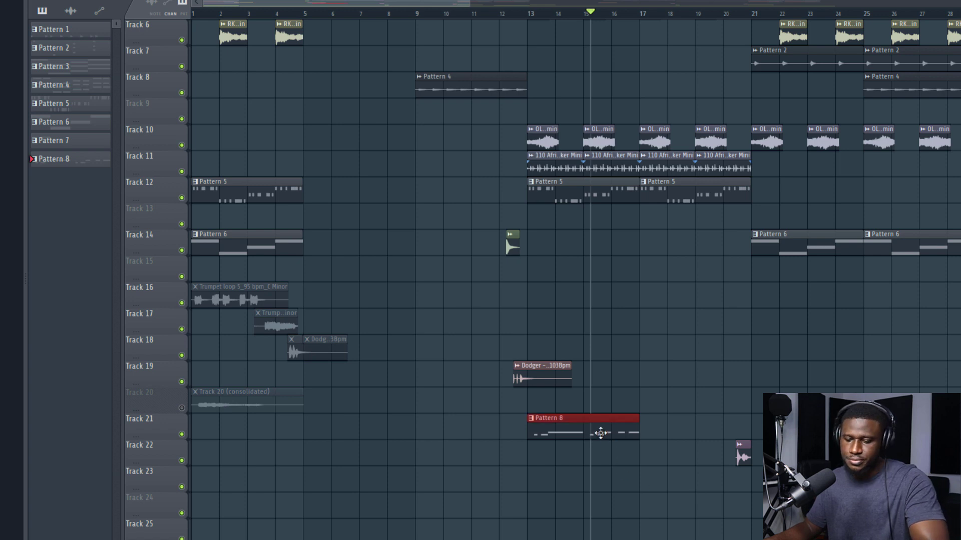
# Duplicate Pattern 8 to bars 17–21, then consolidate Track 21's bars 13–21 into audio
pyautogui.hotkey('ctrl', 'b')
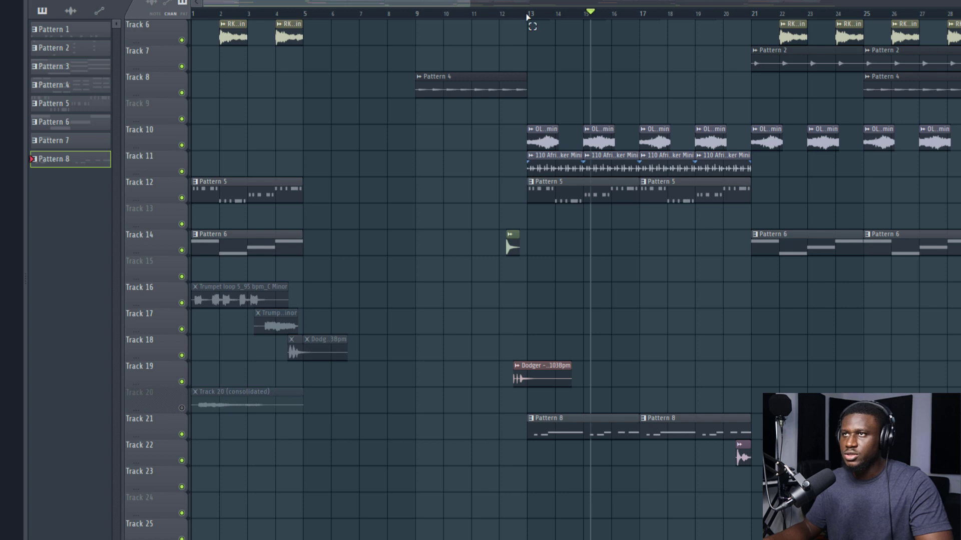
pyautogui.moveTo(537, 19); pyautogui.dragTo(743, 46)
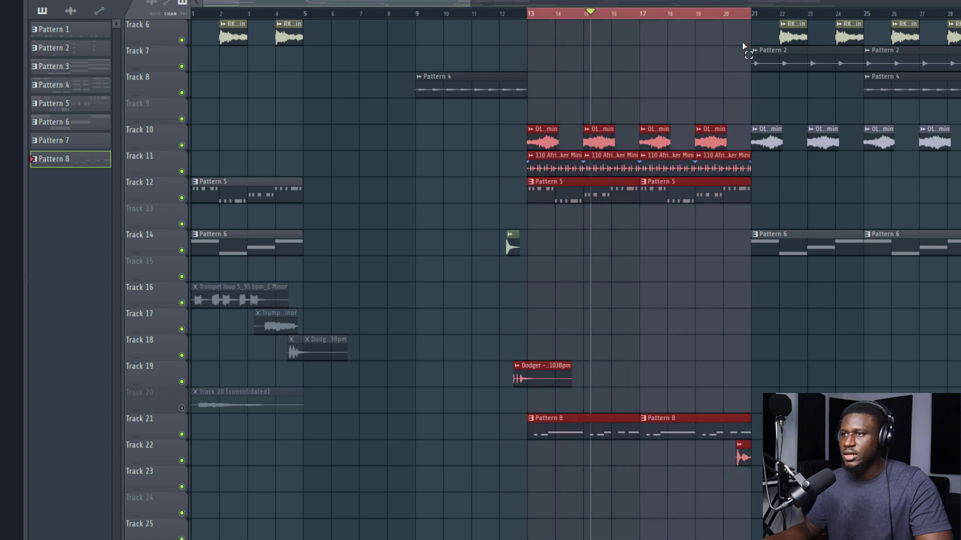
pyautogui.rightClick(157, 429)
pyautogui.moveTo(180, 478)
pyautogui.click(300, 493)
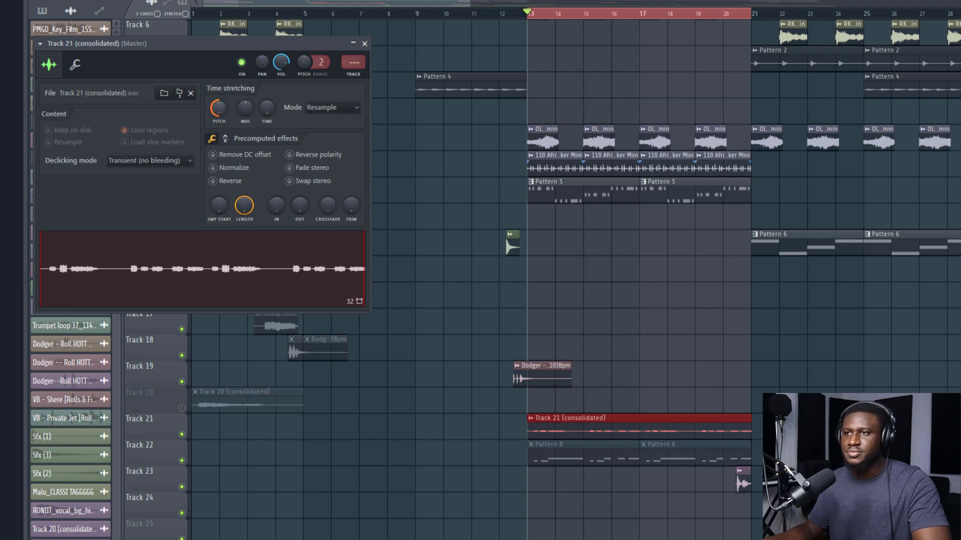
# Audition the Track 21 (consolidated) chop and reset its sample pitch to the default
pyautogui.press('space')
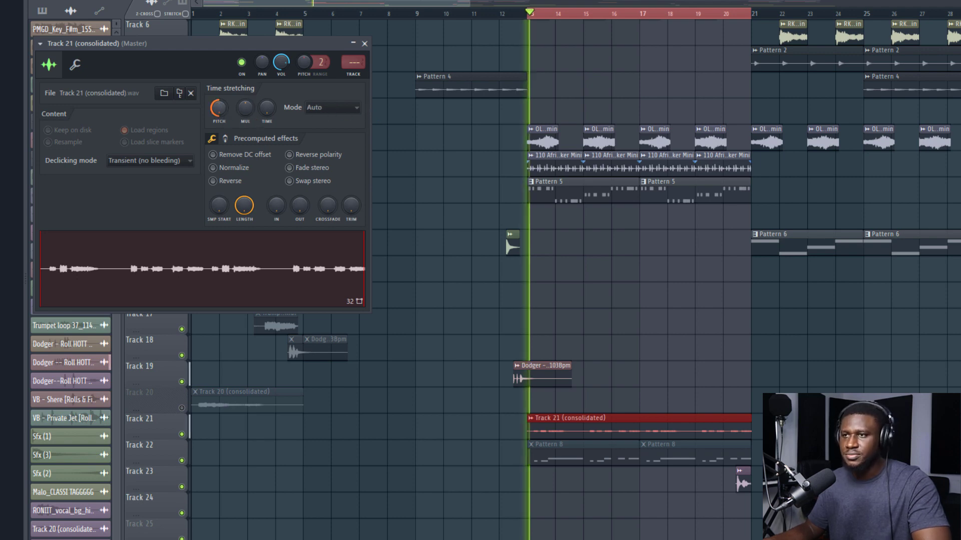
pyautogui.press('space')
pyautogui.rightClick(220, 107)
pyautogui.click(232, 112)
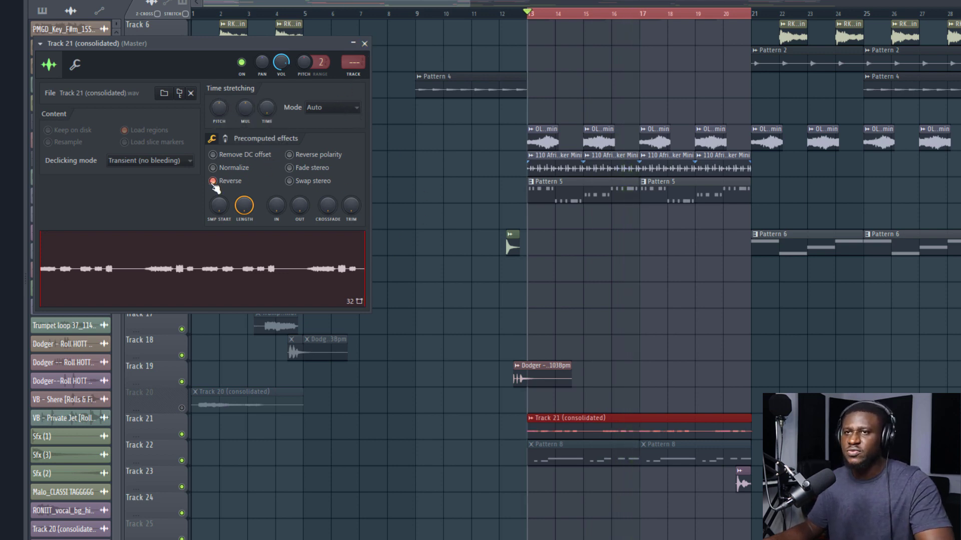
pyautogui.press('space')
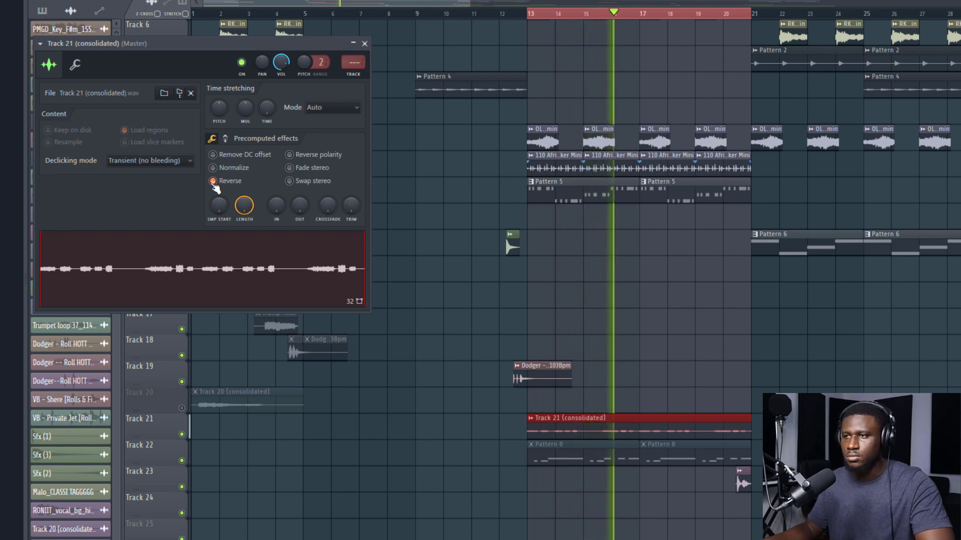
pyautogui.press('space')
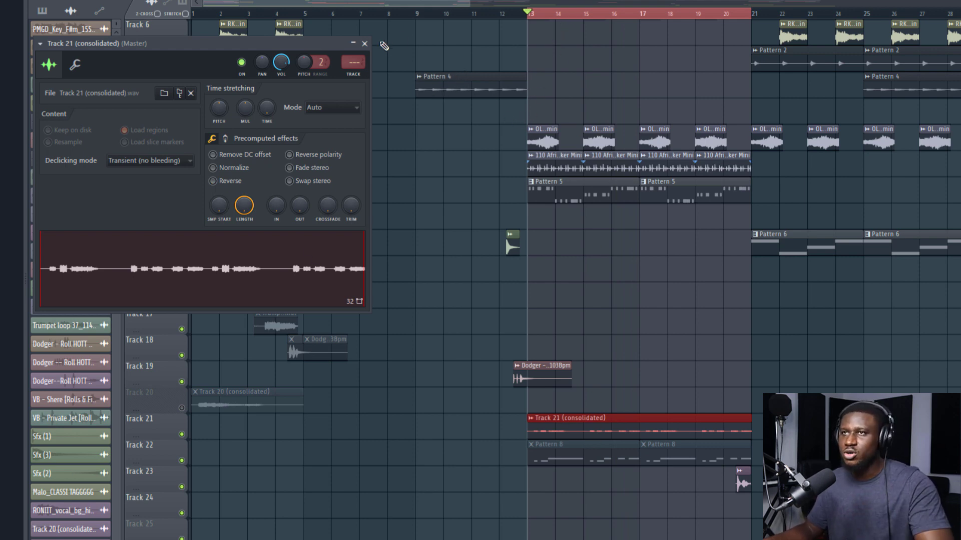
# Clear the bar 13–21 selection and unmute Track 20, playing from the song start
pyautogui.click(365, 44)
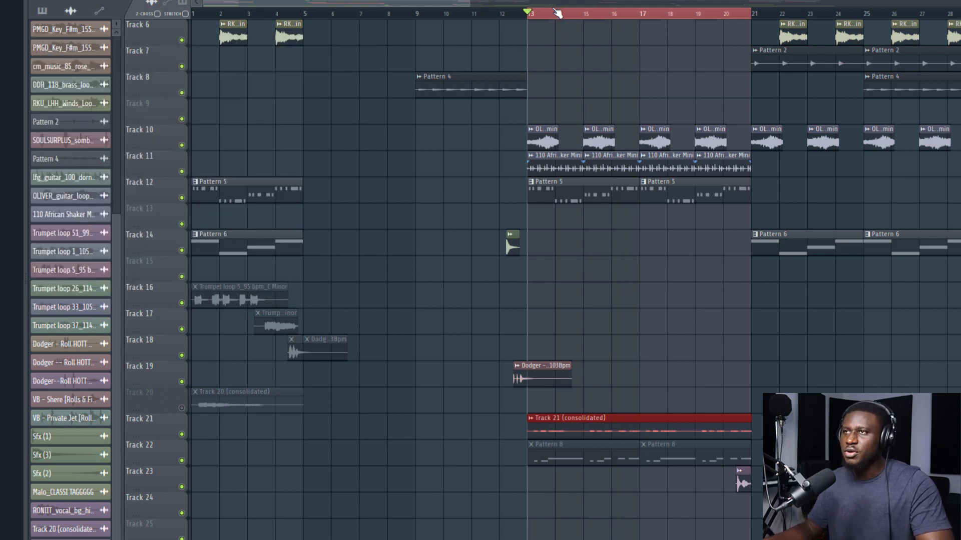
pyautogui.click(536, 18)
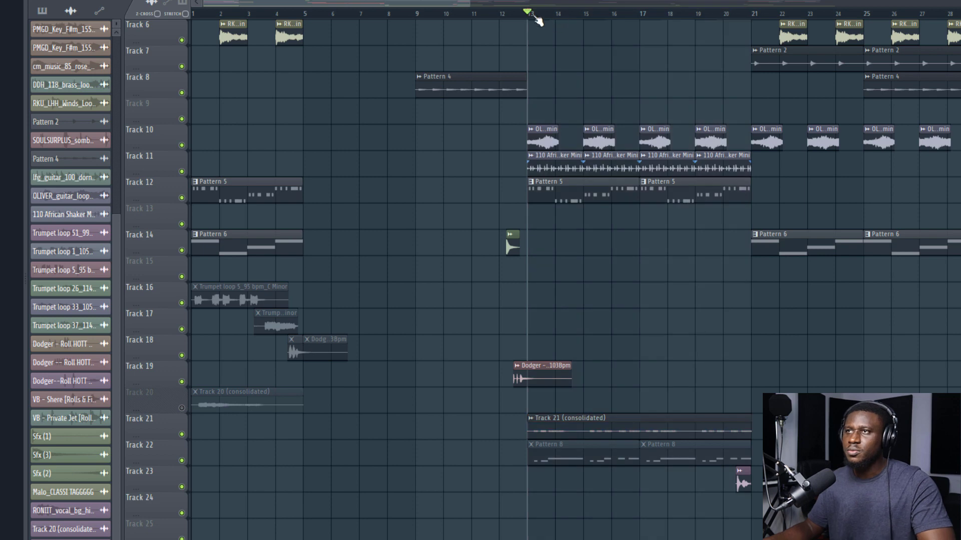
pyautogui.click(181, 408)
pyautogui.press('space')
# On insert 57, add a Radio-preset parametric EQ with high cut near 7186 Hz, then Fruity Reeverb 2
pyautogui.doubleClick(225, 407)
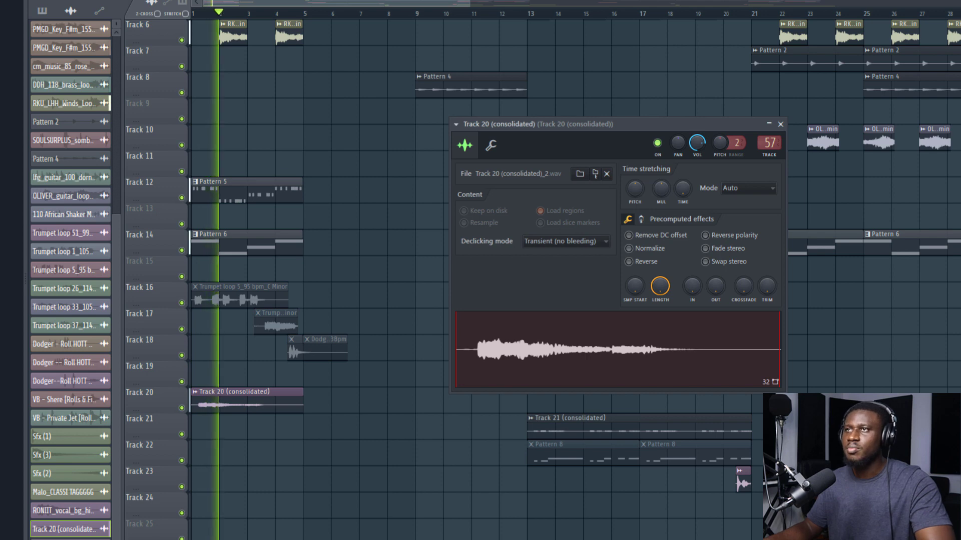
pyautogui.press('F9')
pyautogui.scroll(-1, 735, 112)
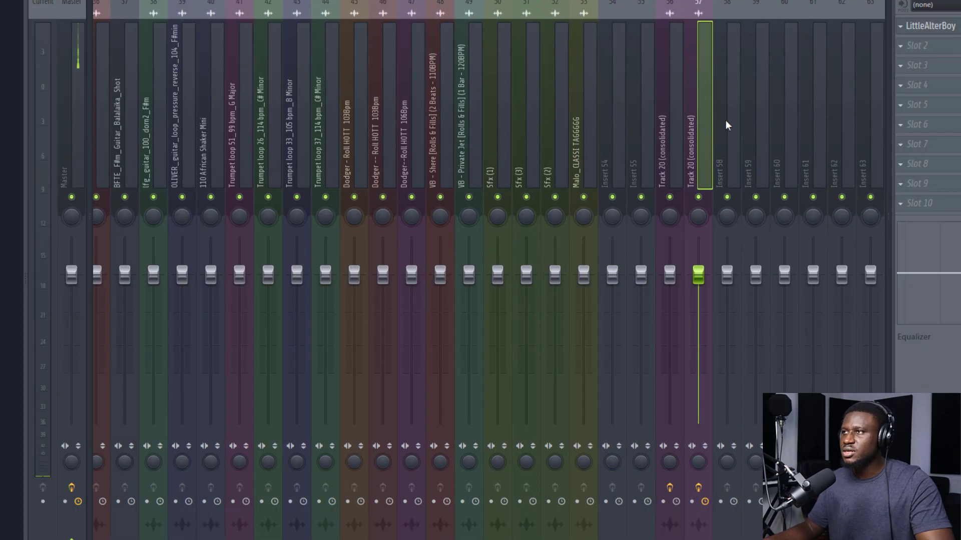
pyautogui.click(929, 46)
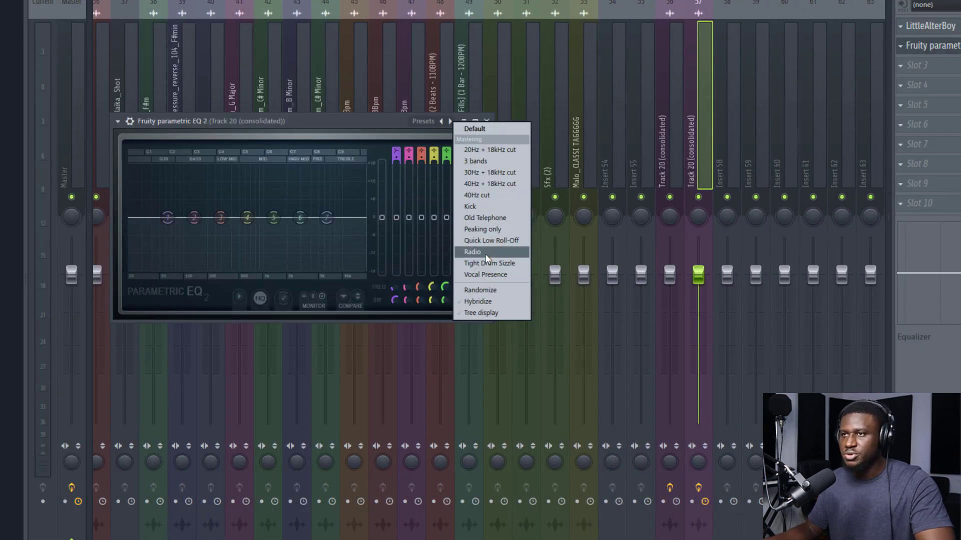
pyautogui.click(463, 254)
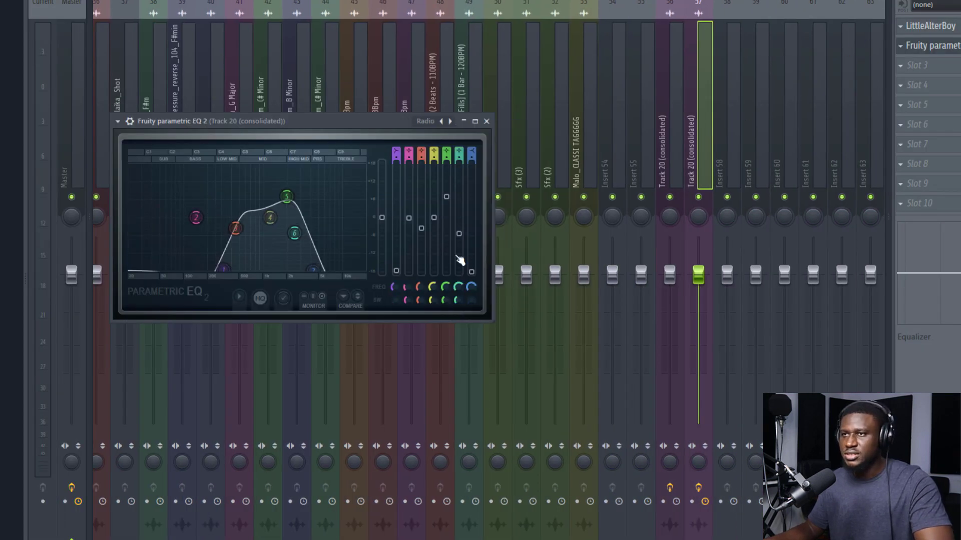
pyautogui.moveTo(287, 196); pyautogui.dragTo(289, 202)
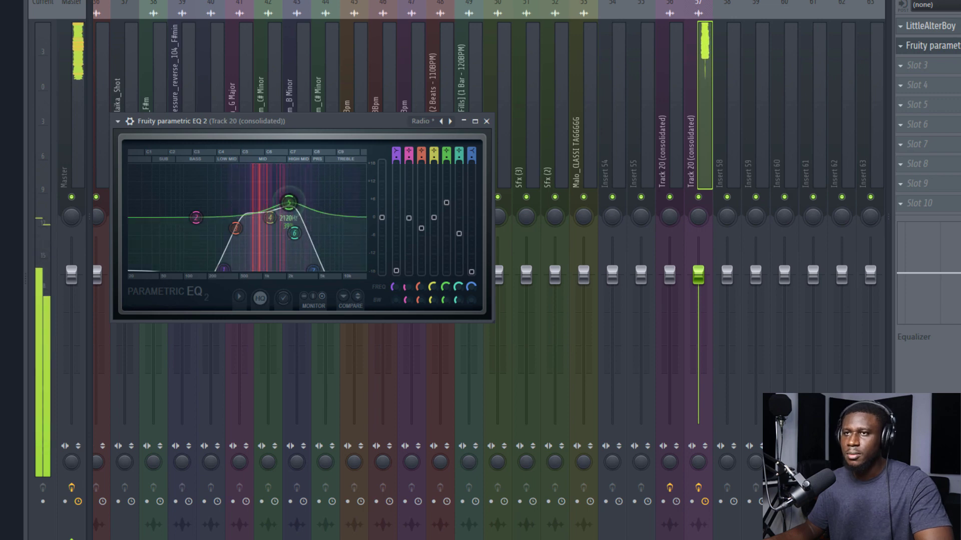
pyautogui.moveTo(315, 260)
pyautogui.mouseDown()
pyautogui.moveTo(332, 259)
pyautogui.moveTo(325, 270)
pyautogui.mouseUp()
pyautogui.click(944, 70)
pyautogui.click(737, 240)
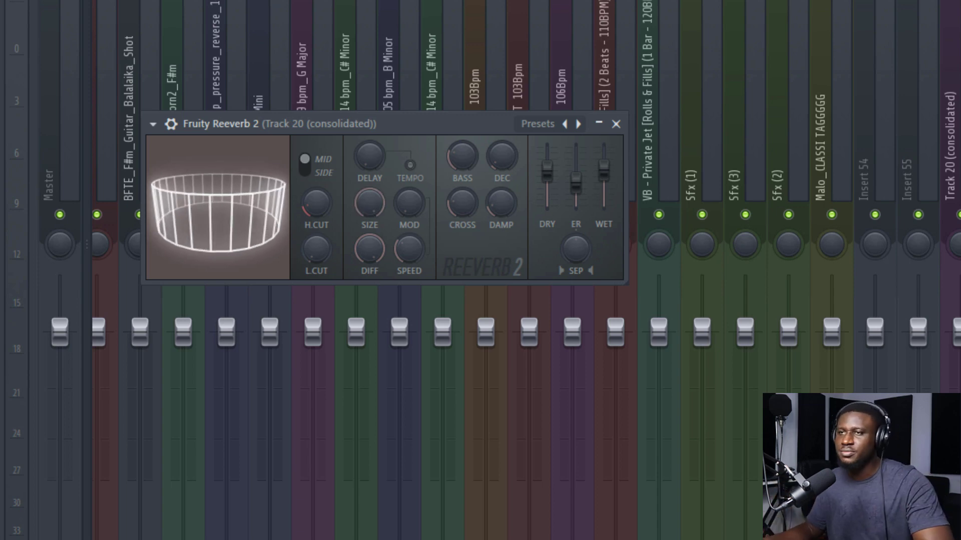
# Lower Reeverb 2's dry level and raise its wet level during playback, then return to the playlist
pyautogui.press('space')
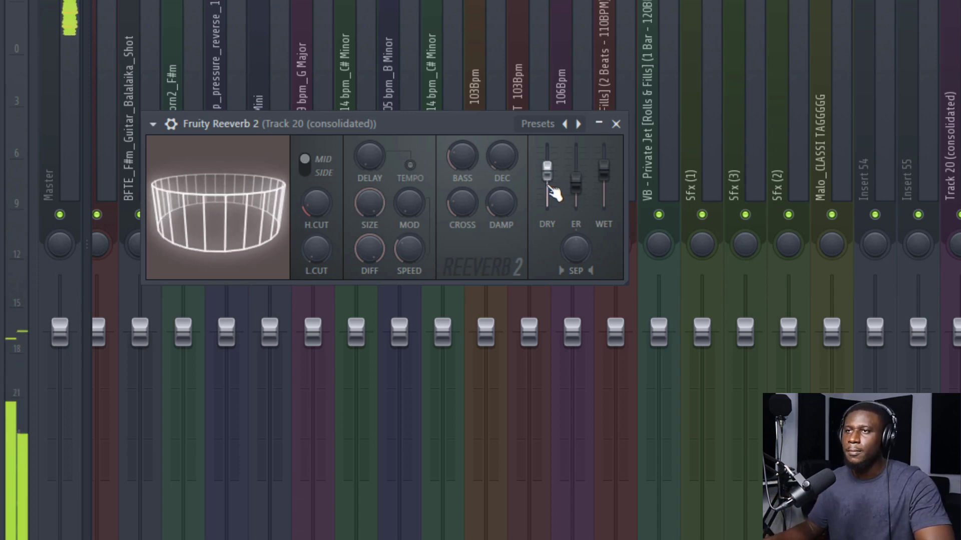
pyautogui.moveTo(547, 168); pyautogui.dragTo(603, 165)
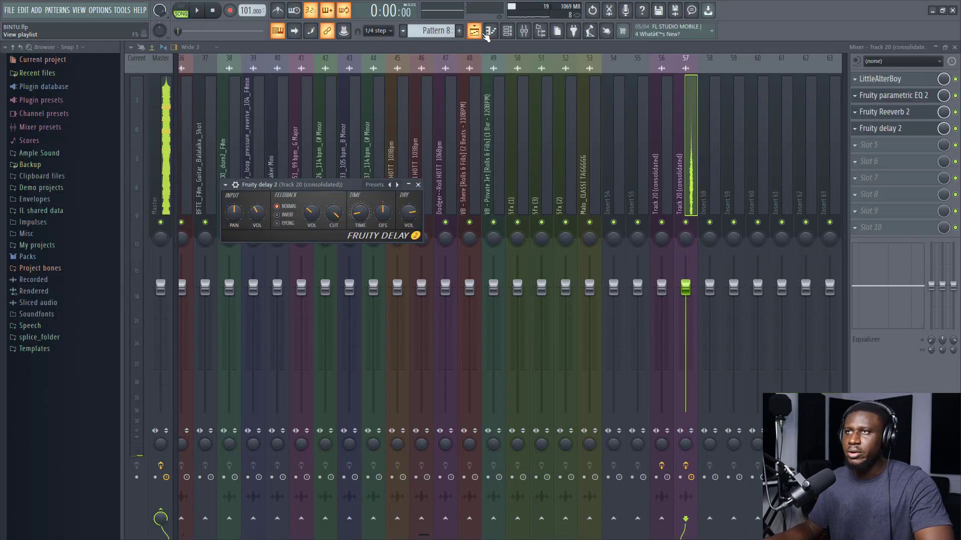
pyautogui.click(486, 34)
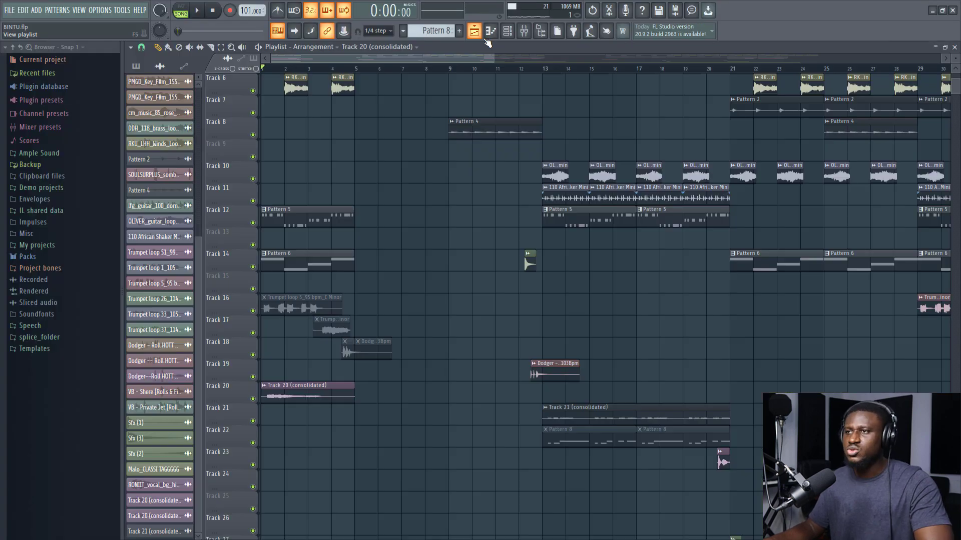
# Route the Track 21 (consolidated) chop to mixer insert 57 and play it from bar 13
pyautogui.doubleClick(566, 417)
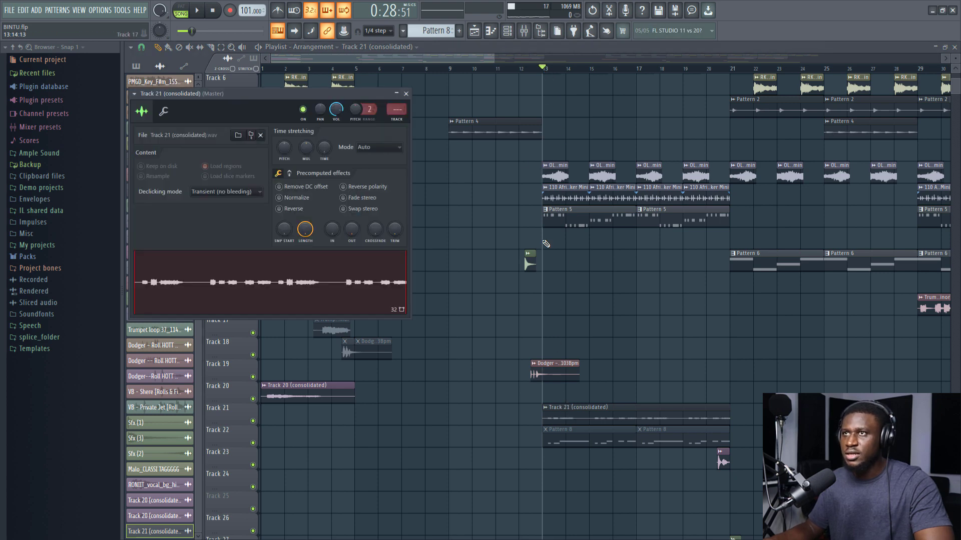
pyautogui.click(532, 32)
pyautogui.click(686, 188)
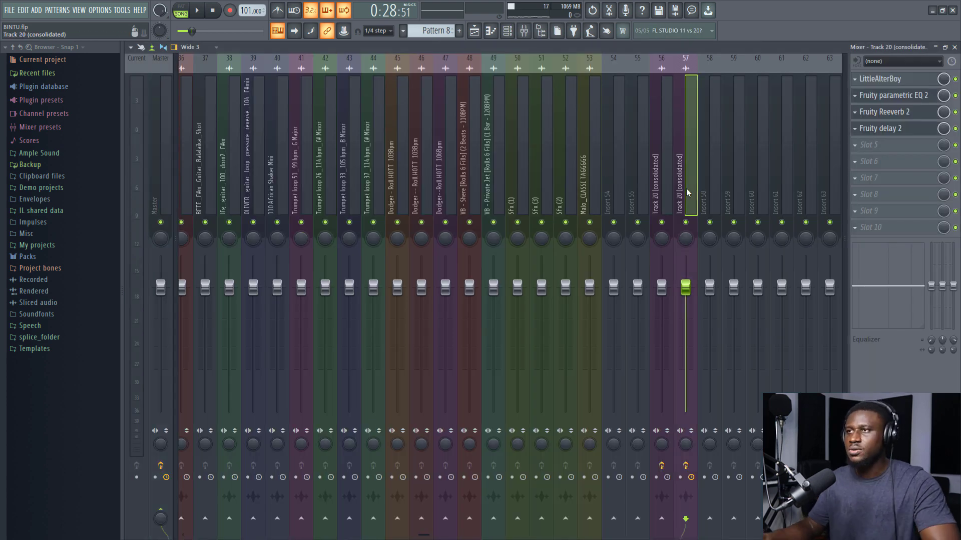
pyautogui.click(474, 31)
pyautogui.press('space')
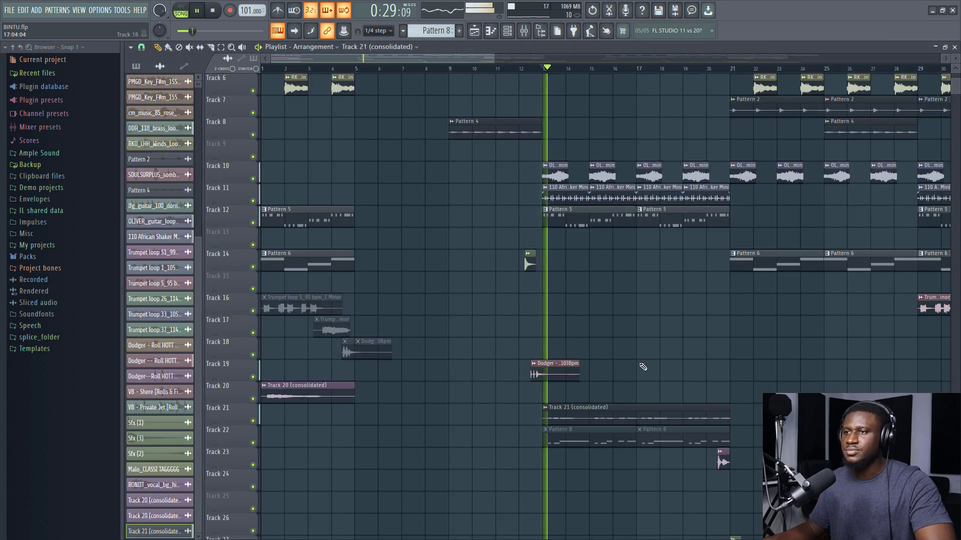
pyautogui.doubleClick(591, 416)
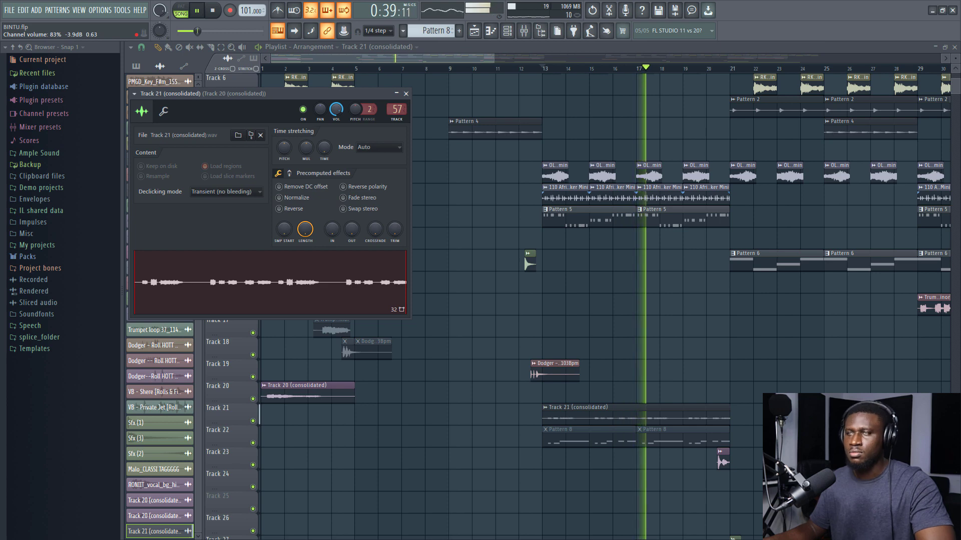
pyautogui.press('Escape')
pyautogui.scroll(-3, 454, 123)
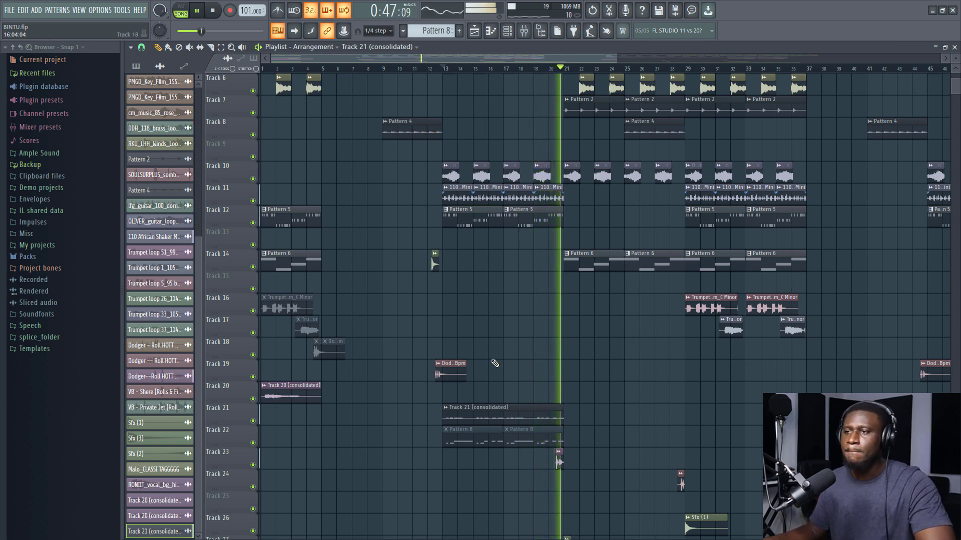
# Mute Track 16 during playback and check the Track 21 (consolidated) channel settings
pyautogui.press('space')
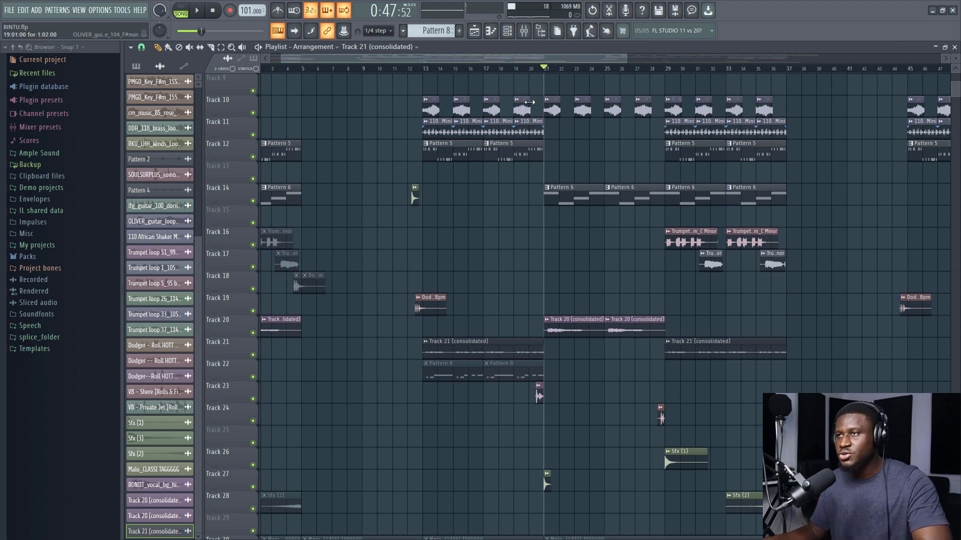
pyautogui.press('space')
pyautogui.click(253, 245)
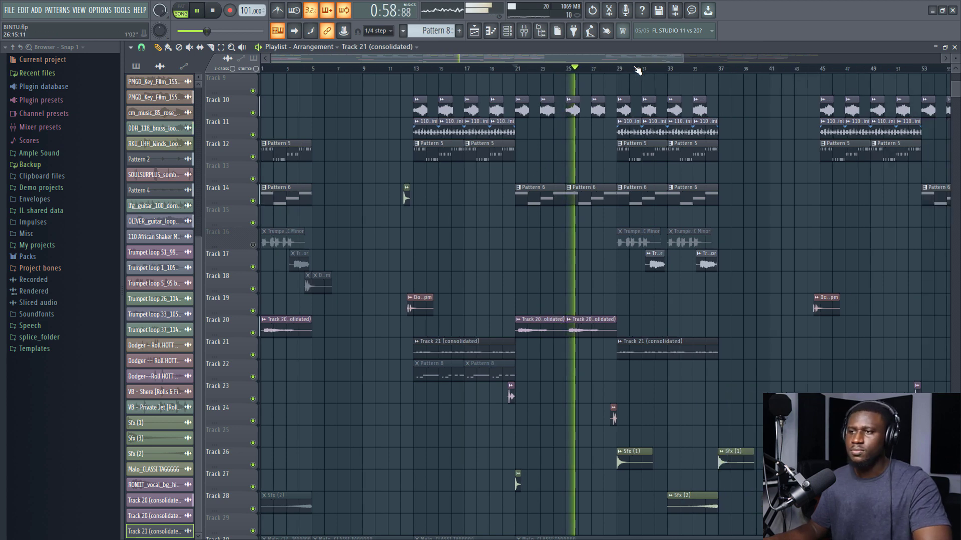
pyautogui.scroll(-1, 634, 69)
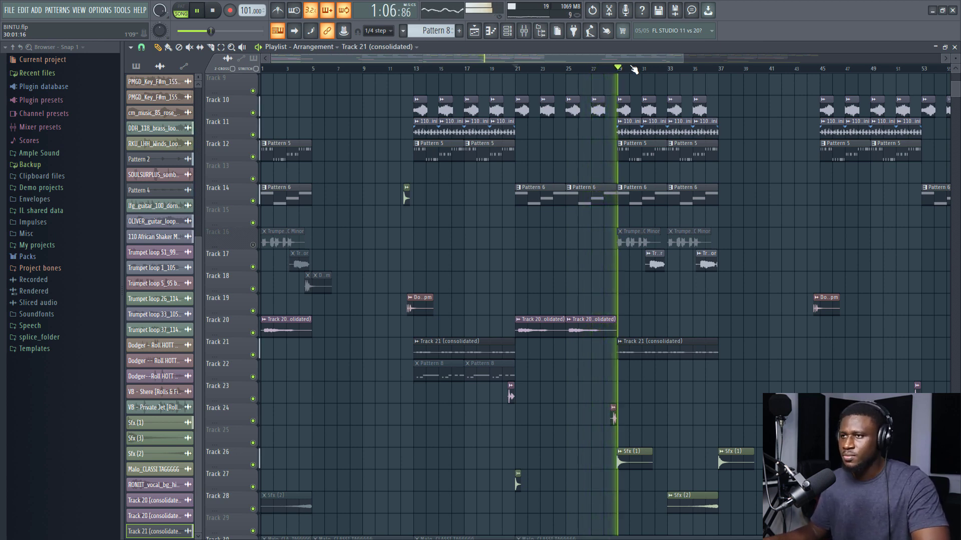
pyautogui.doubleClick(637, 349)
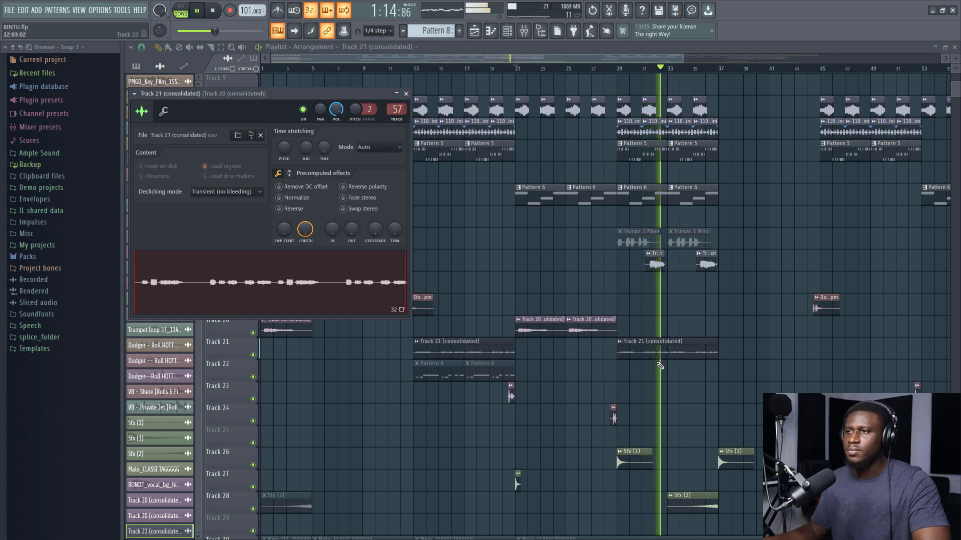
pyautogui.press('Escape')
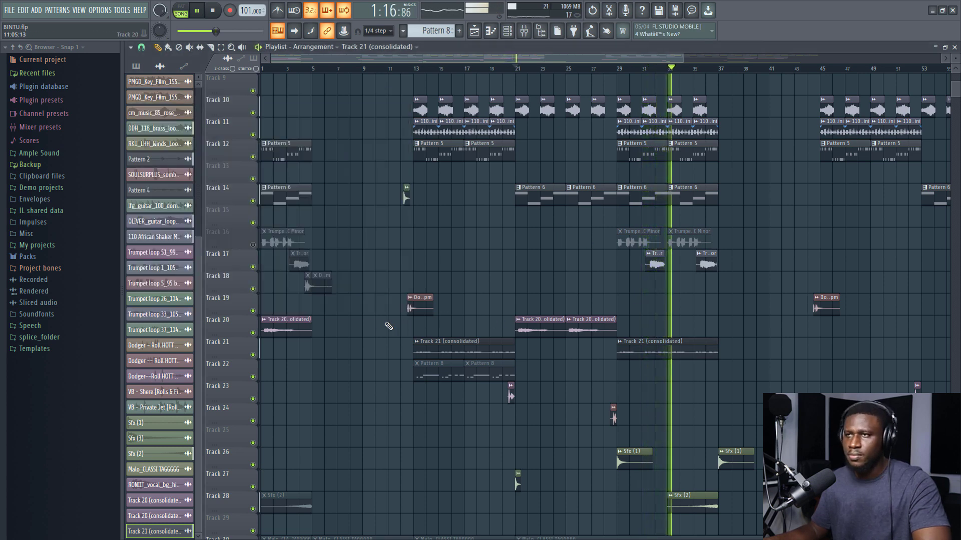